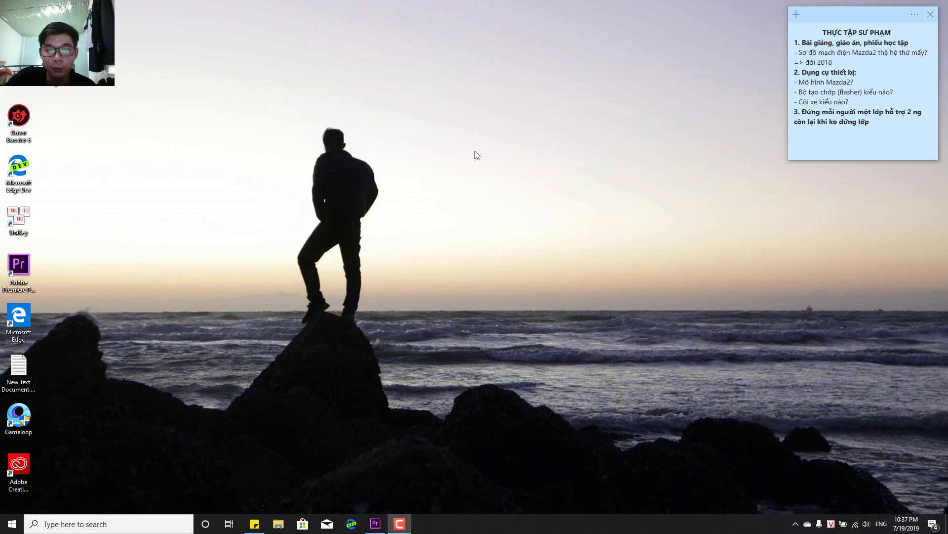
Switch to Adobe Premiere Pro and refresh its layout by restoring the window and maximizing it again.
{"action": "left_click", "coordinate": [380, 516]}
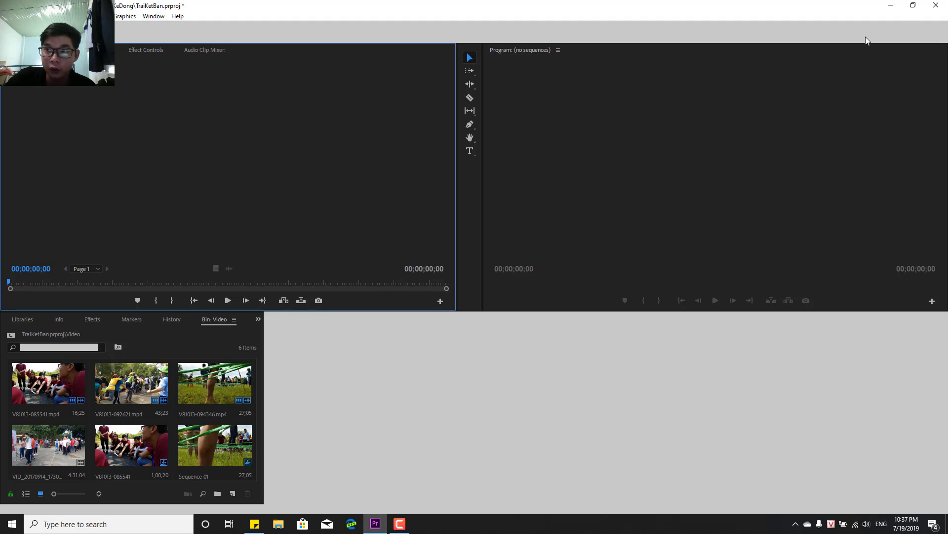
{"action": "left_click", "coordinate": [912, 5]}
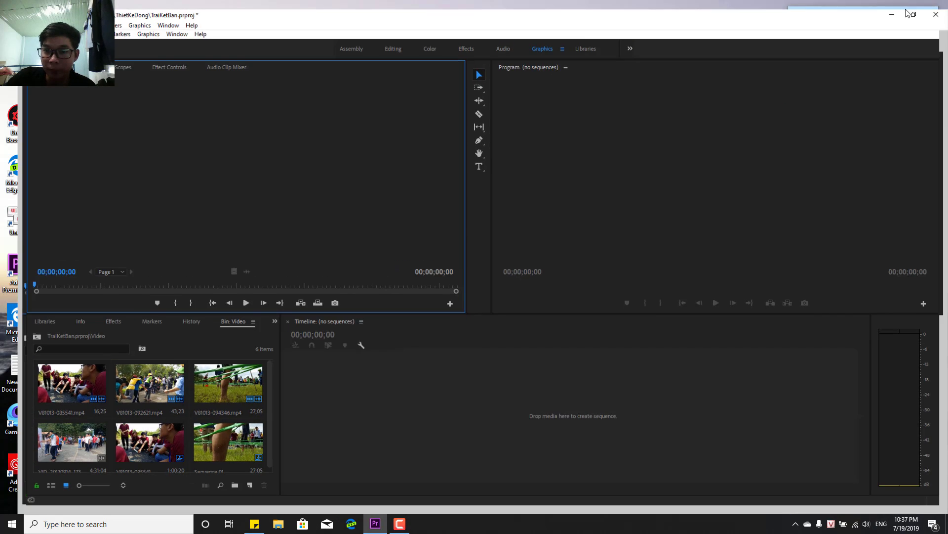
{"action": "left_click", "coordinate": [912, 13]}
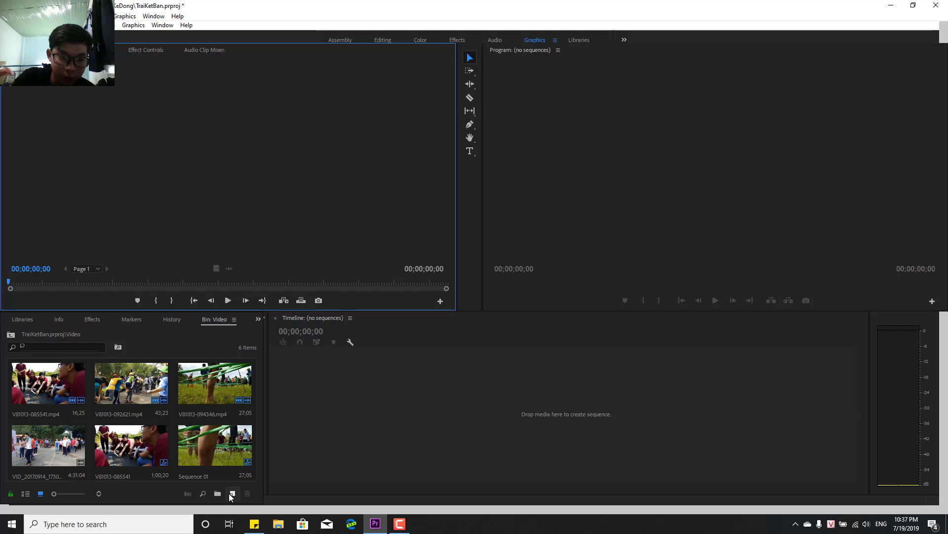
Magnify the screen to 200% and set up a new sequence with the DV - NTSC Standard 48kHz preset.
{"action": "key", "text": "super+plus"}
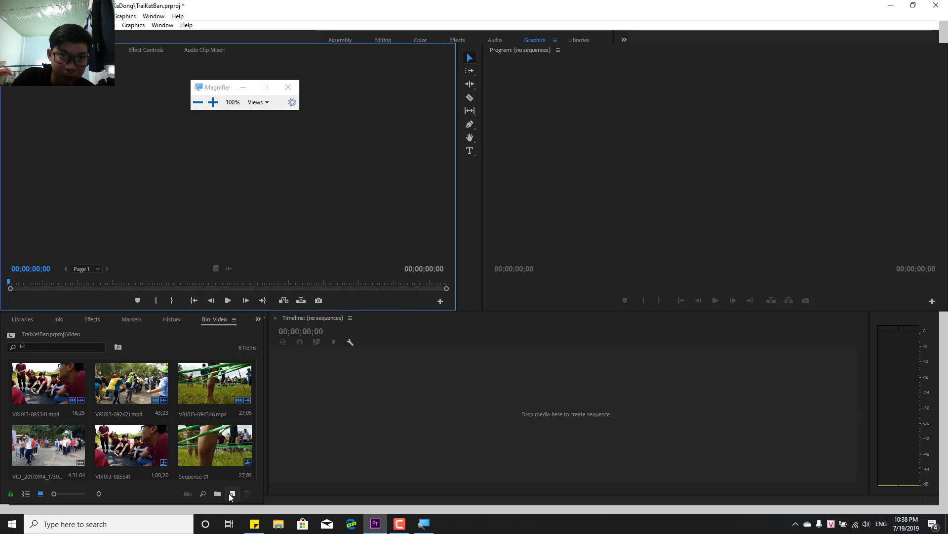
{"action": "key", "text": "super+plus"}
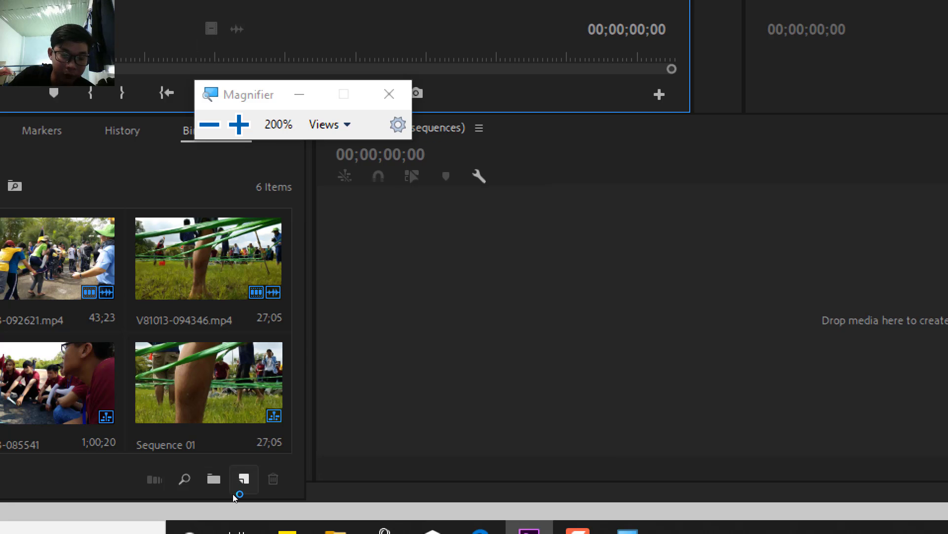
{"action": "left_click", "coordinate": [234, 495]}
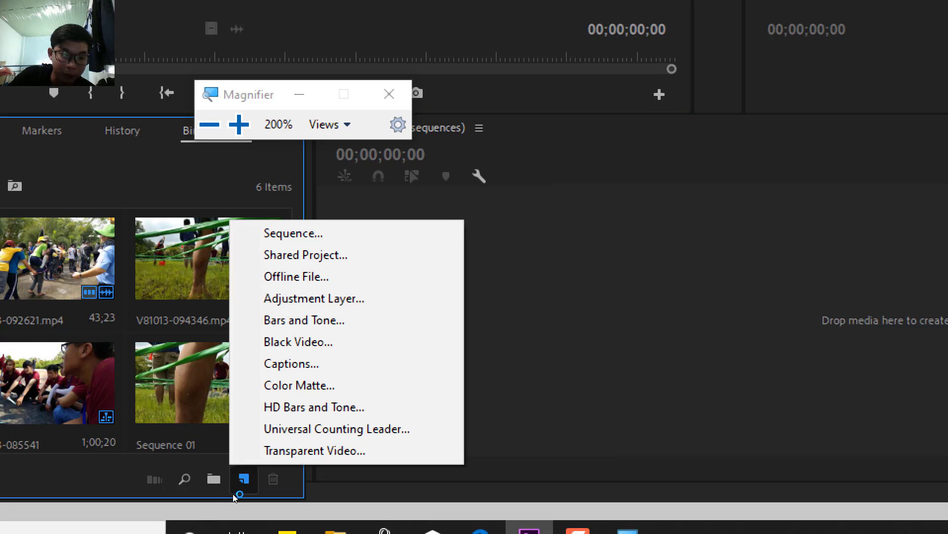
{"action": "left_click", "coordinate": [267, 376]}
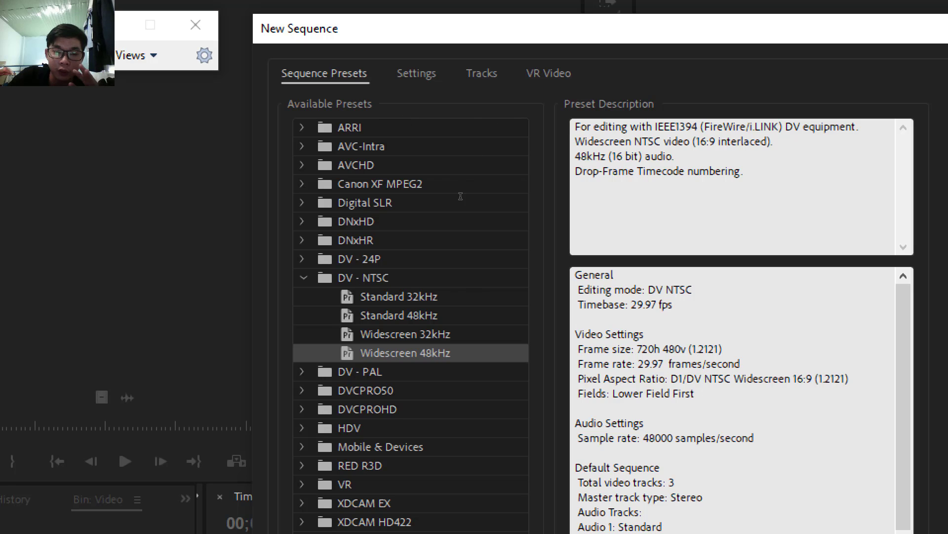
{"action": "scroll", "coordinate": [454, 209], "scroll_direction": "down", "scroll_amount": 1}
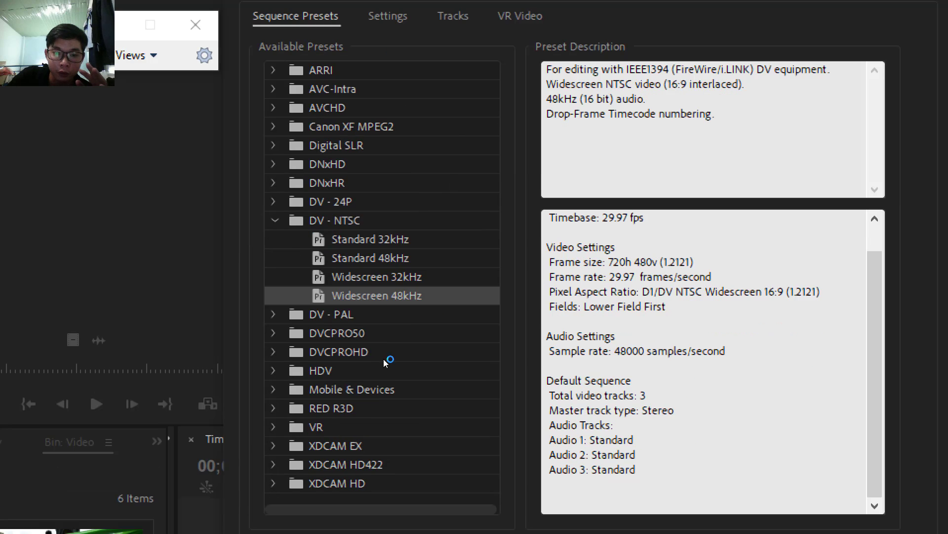
{"action": "left_click", "coordinate": [368, 215]}
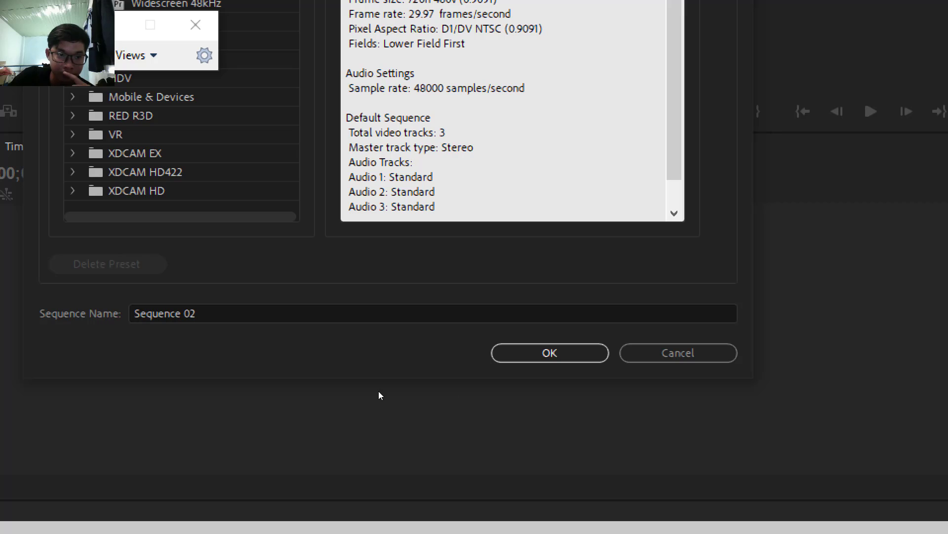
Name the new sequence TRAIKB, create it and refresh the window so its empty timeline is drawn.
{"action": "left_click_drag", "start_coordinate": [215, 313], "coordinate": [124, 313]}
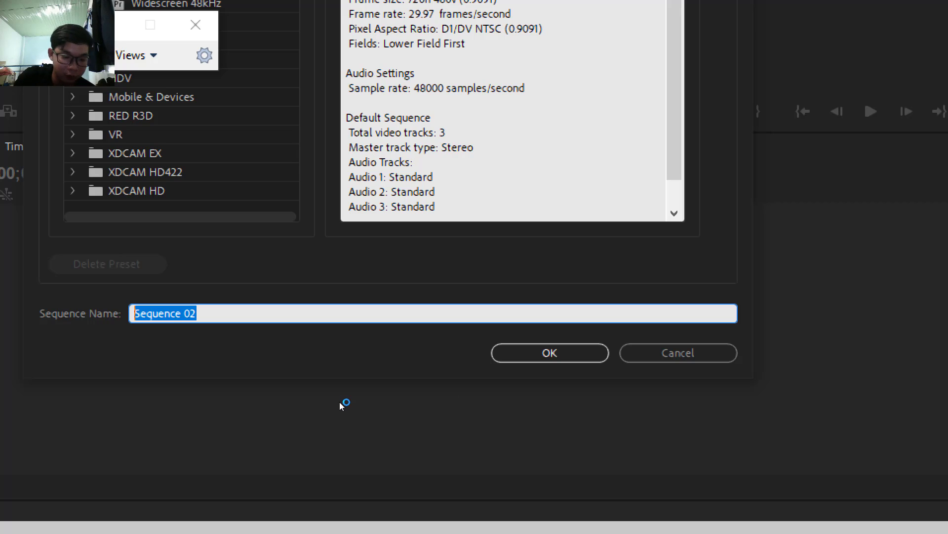
{"action": "type", "text": "TRAIT"}
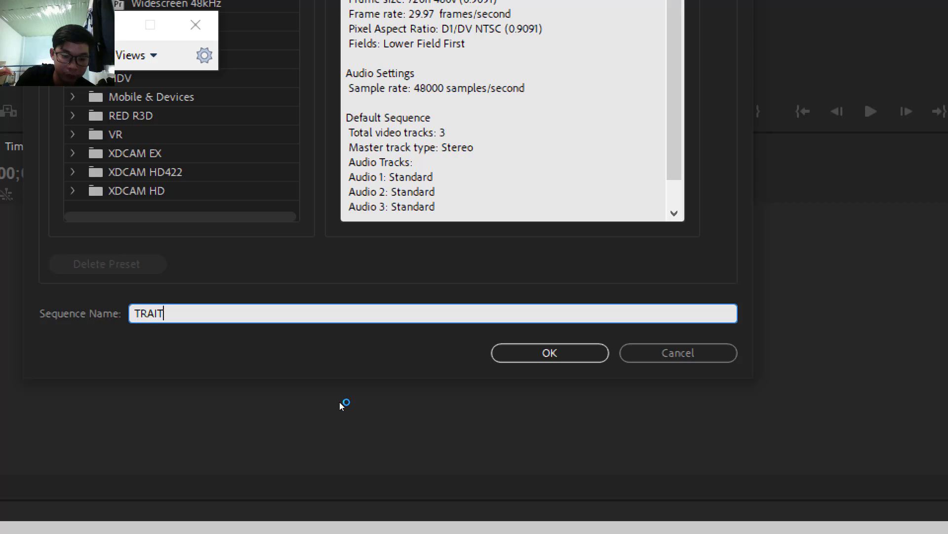
{"action": "key", "text": "BackSpace"}
{"action": "type", "text": "KB"}
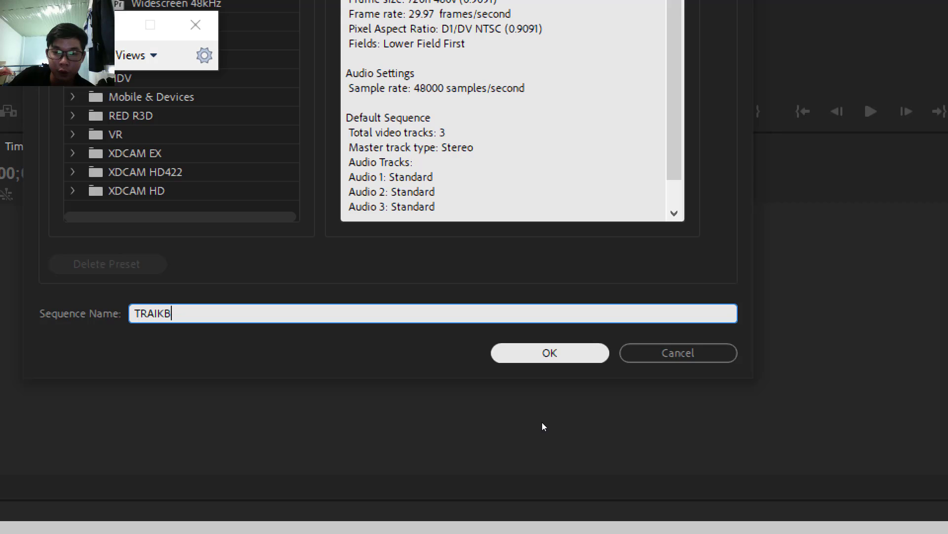
{"action": "key", "text": "Return"}
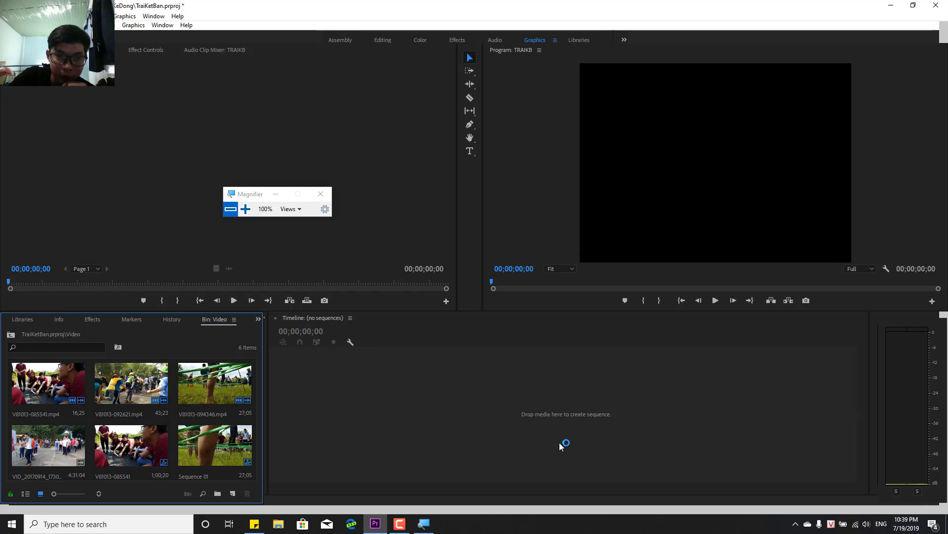
{"action": "left_click", "coordinate": [915, 7]}
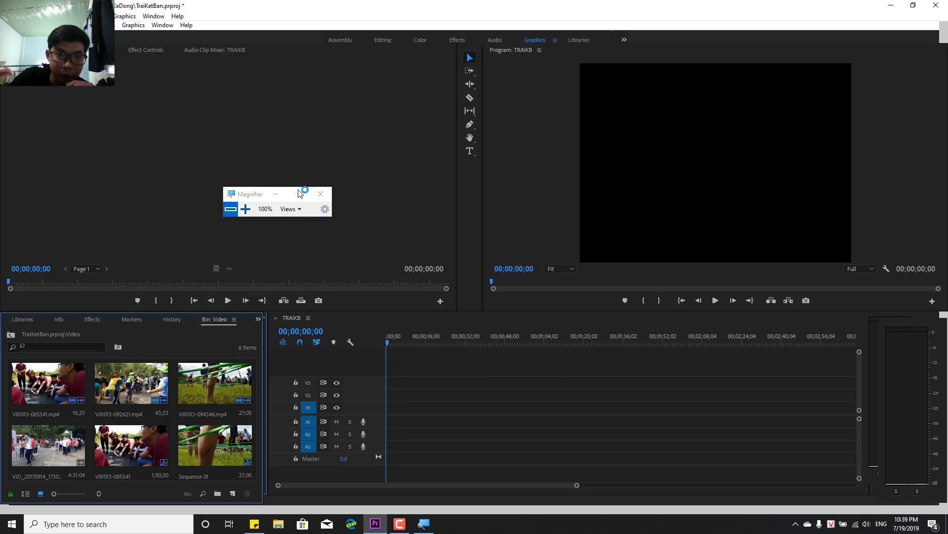
Move the Magnifier window aside and place V81013-085541.mp4 at the start of track V1, keeping the existing sequence settings.
{"action": "left_click_drag", "start_coordinate": [282, 190], "coordinate": [874, 43]}
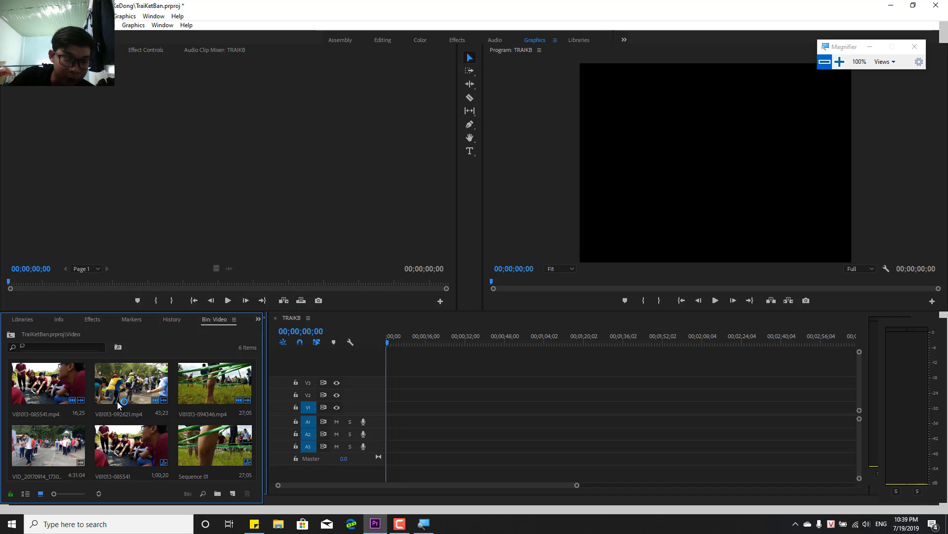
{"action": "right_click", "coordinate": [49, 401]}
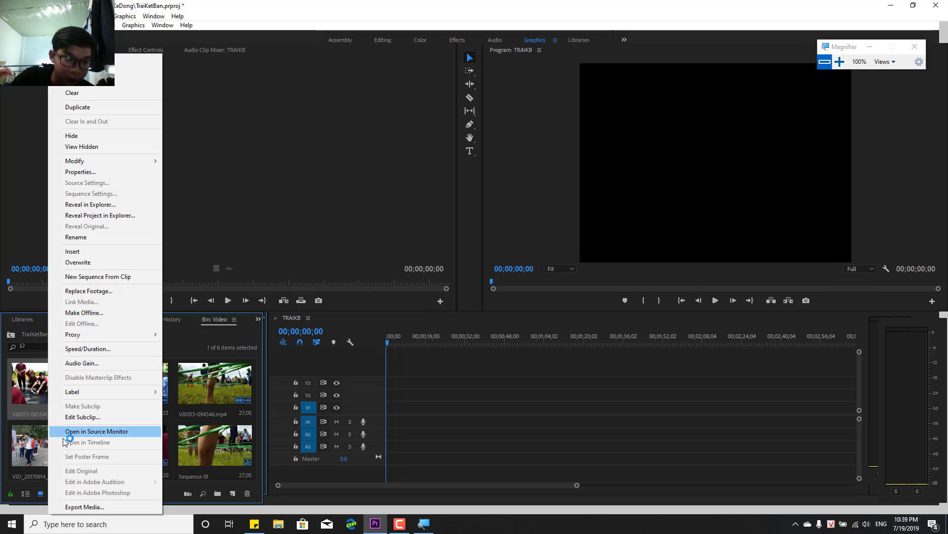
{"action": "left_click", "coordinate": [38, 390]}
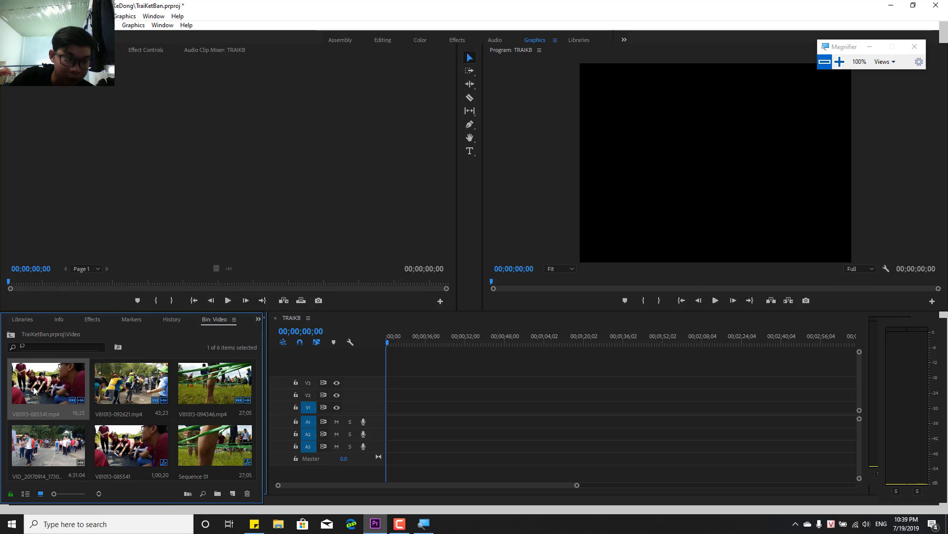
{"action": "left_click_drag", "start_coordinate": [170, 398], "coordinate": [396, 437]}
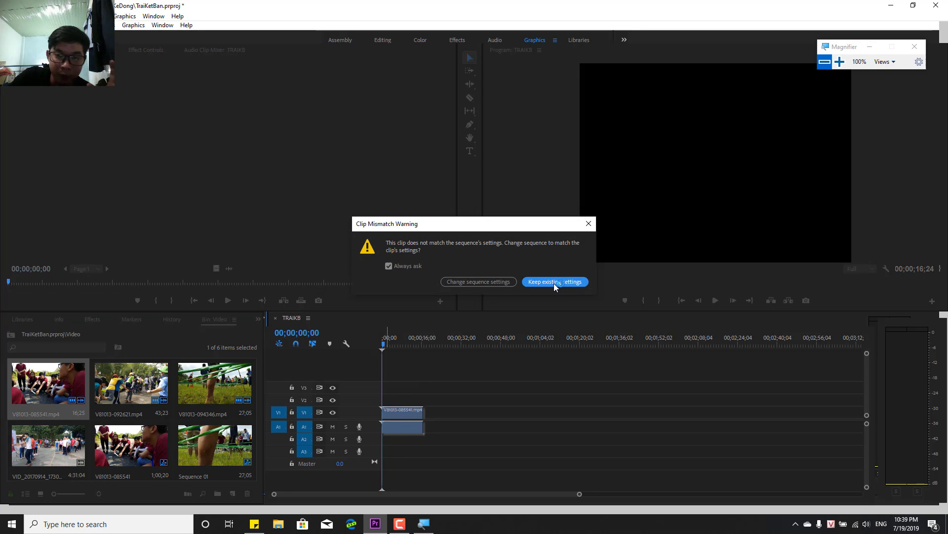
{"action": "left_click", "coordinate": [555, 285]}
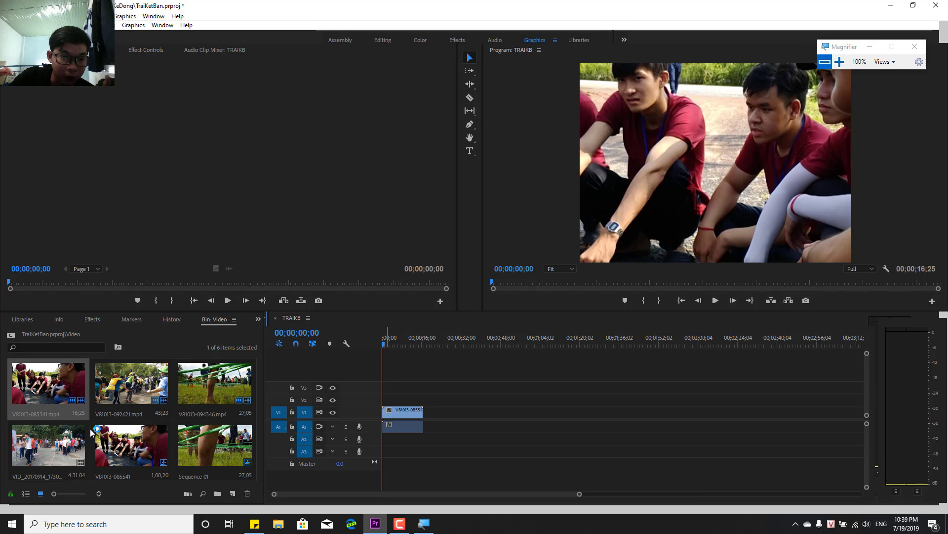
Preview both clips as sources, append V81013-092621.mp4 after the first clip on V1, and scrub the sequence to 00;00;13;00.
{"action": "double_click", "coordinate": [58, 390]}
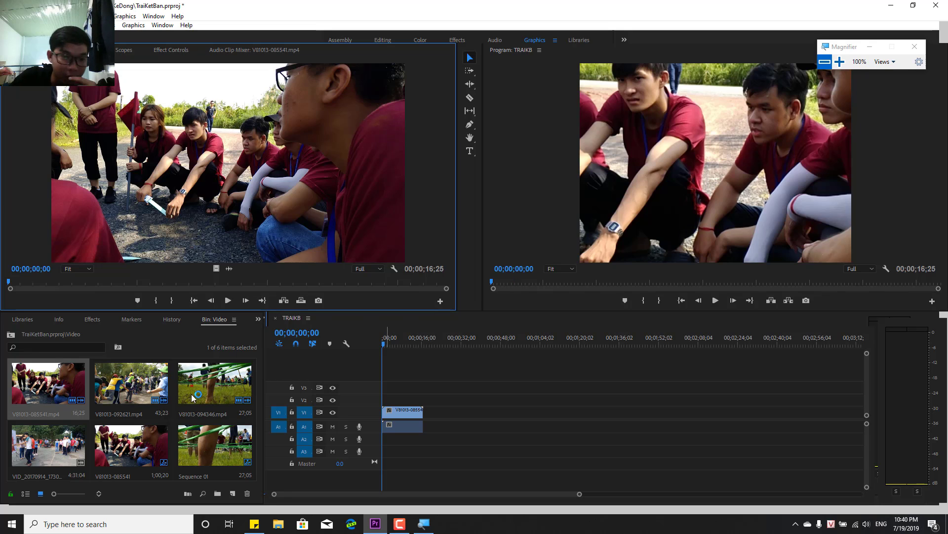
{"action": "left_click", "coordinate": [140, 399]}
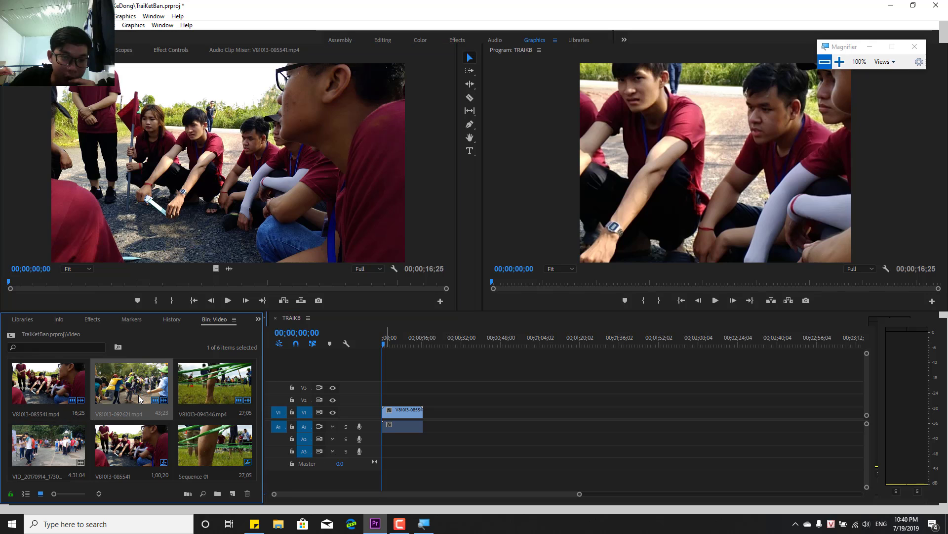
{"action": "double_click", "coordinate": [141, 400]}
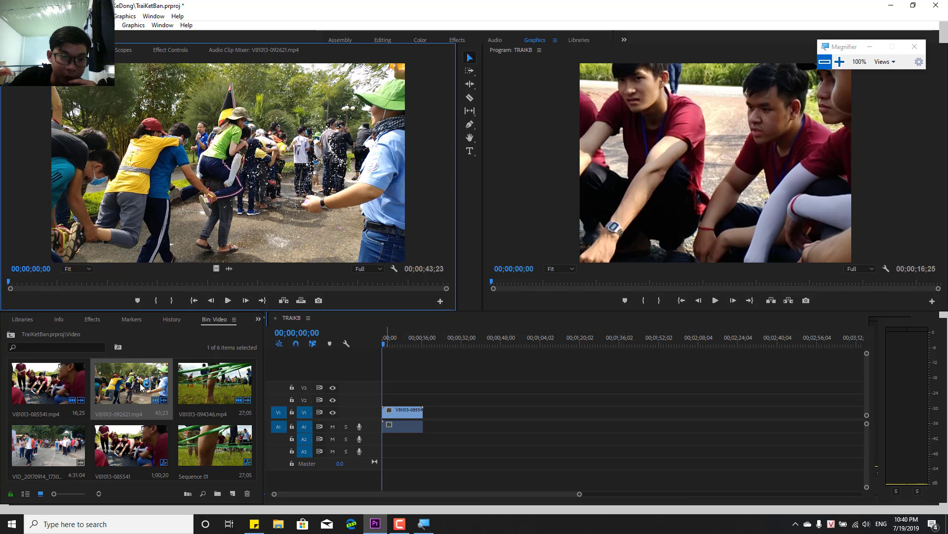
{"action": "left_click_drag", "start_coordinate": [144, 386], "coordinate": [431, 396]}
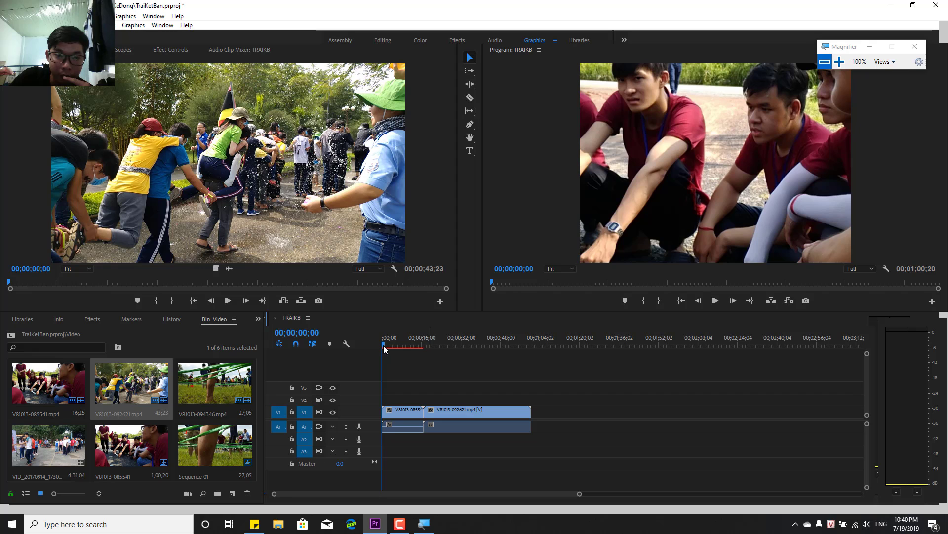
{"action": "left_click_drag", "start_coordinate": [400, 345], "coordinate": [418, 348]}
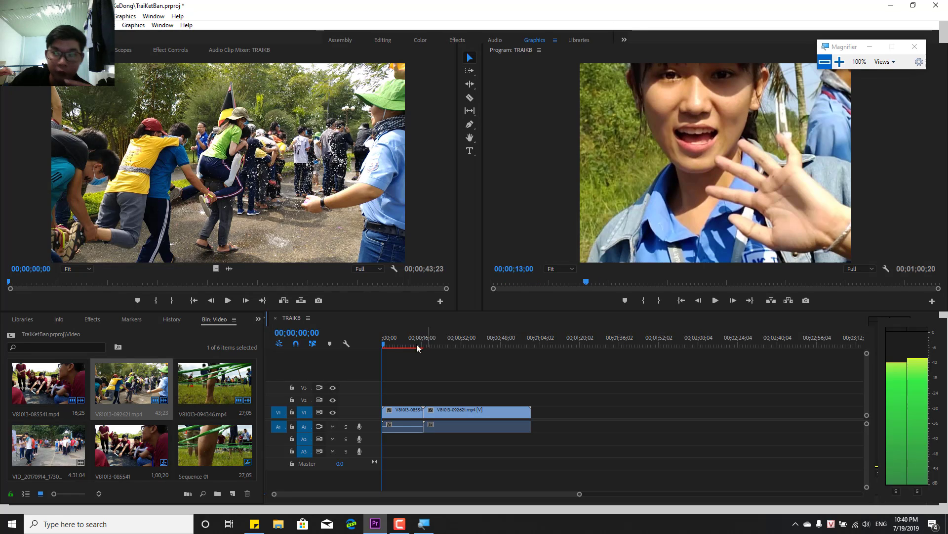
Switch to Huongdan.txt in Notepad and begin item 5 of the outline with "5. Hướng dẫn import 1 s".
{"action": "left_click", "coordinate": [892, 5]}
{"action": "right_click", "coordinate": [653, 61]}
{"action": "left_click", "coordinate": [674, 113]}
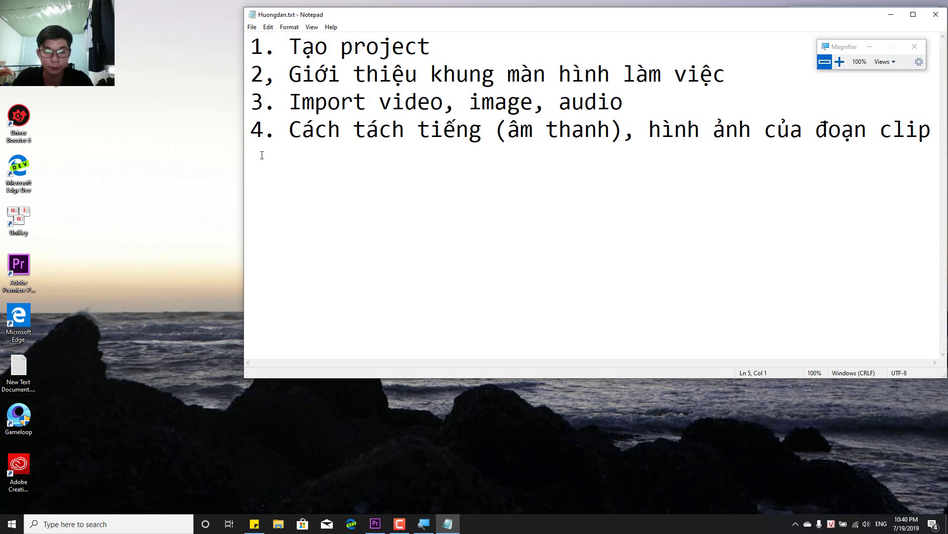
{"action": "type", "text": "5. Hướng da"}
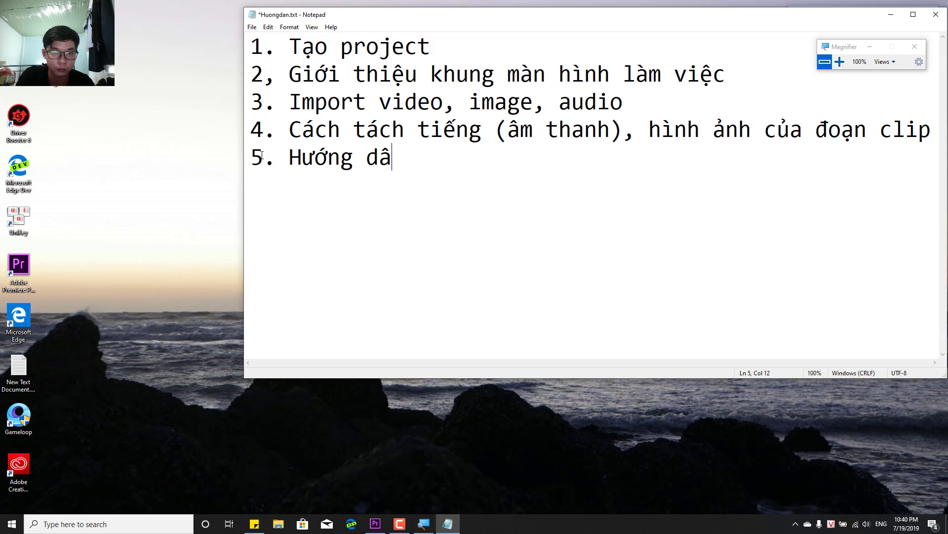
{"action": "type", "text": "nx imp"}
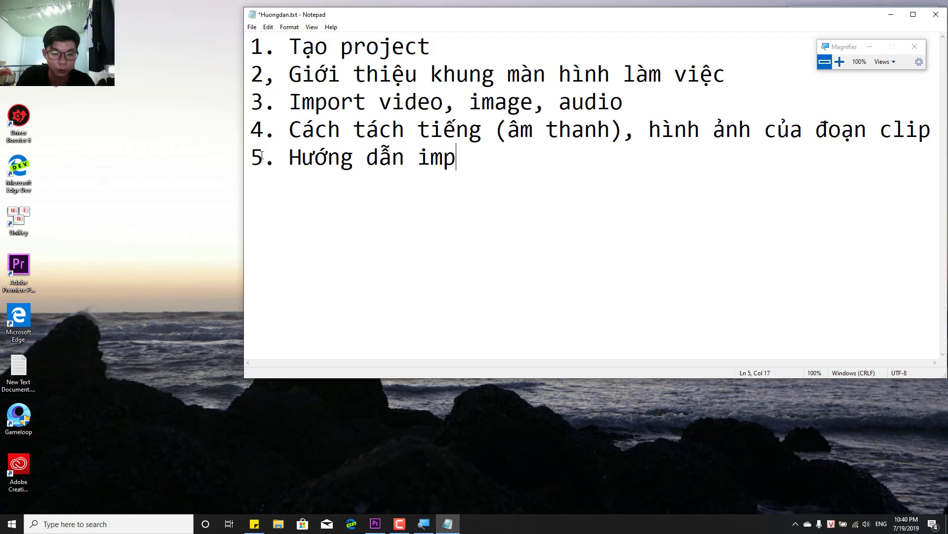
{"action": "type", "text": "ort mooj"}
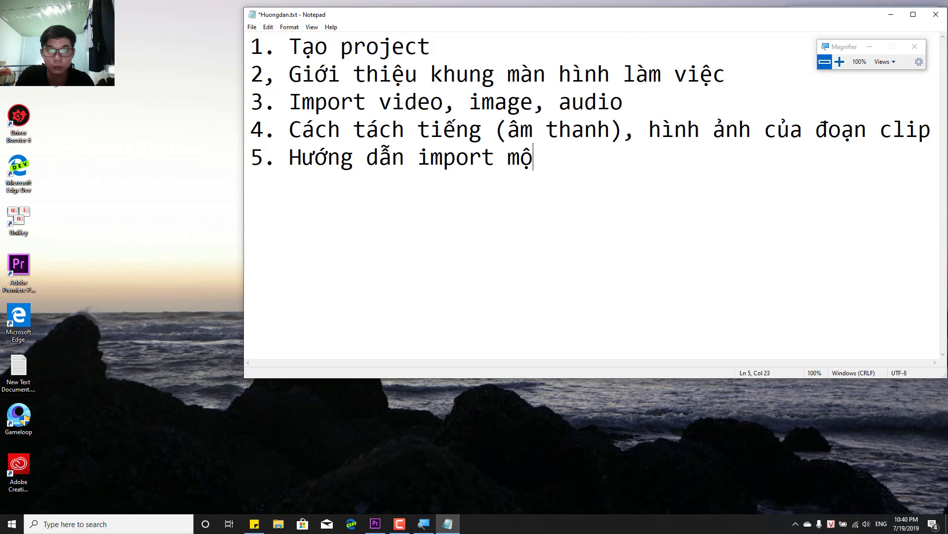
{"action": "key", "text": "BackSpace"}
{"action": "key", "text": "BackSpace"}
{"action": "type", "text": "1"}
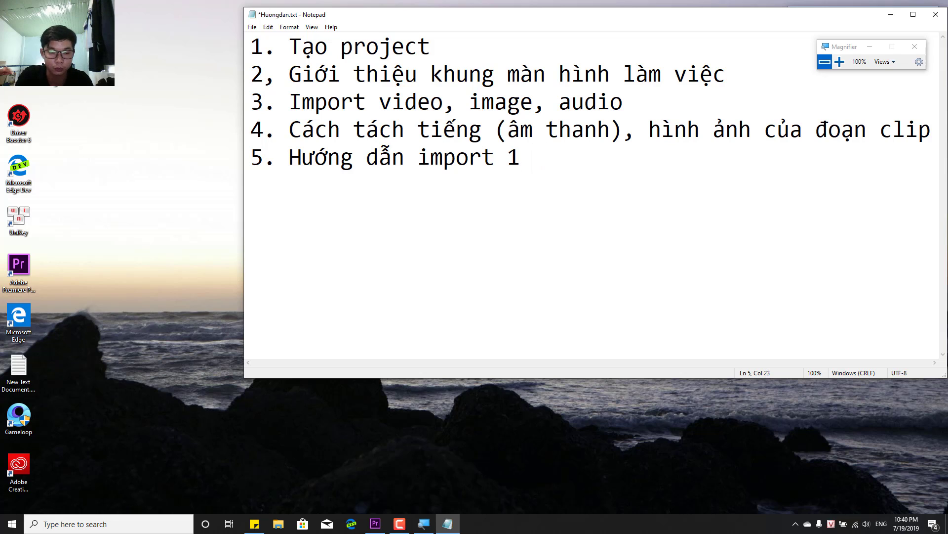
{"action": "type", "text": " s"}
Complete item 5 of the outline so it reads "5. Hướng dẫn import 1 sequence".
{"action": "key", "text": "alt+Tab"}
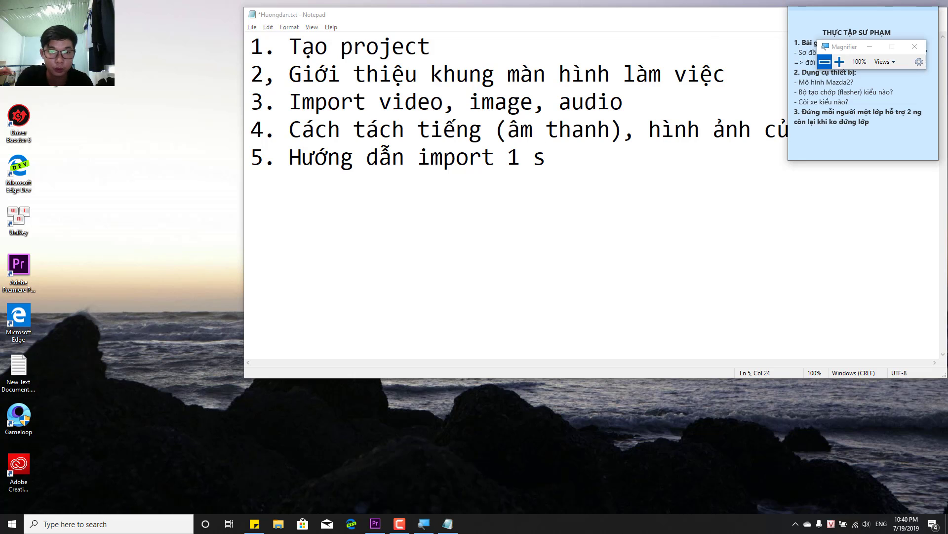
{"action": "key", "text": "alt+Tab"}
{"action": "key", "text": "alt+Tab"}
{"action": "key", "text": "Tab"}
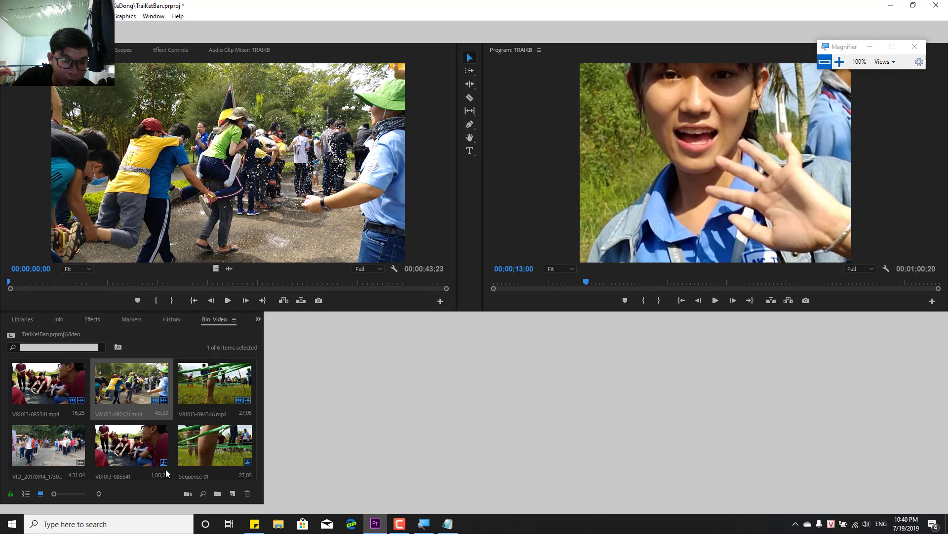
{"action": "key", "text": "alt+Tab"}
{"action": "type", "text": "e"}
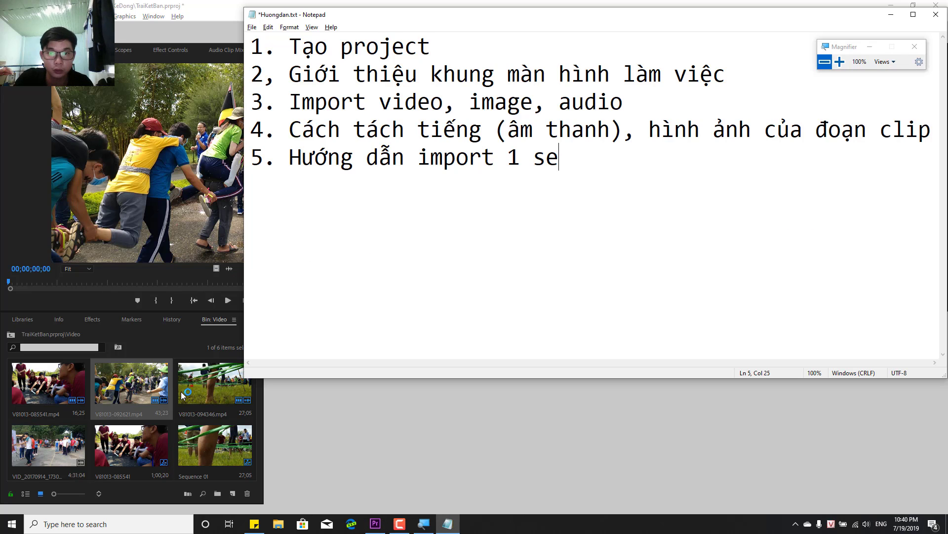
{"action": "type", "text": "que"}
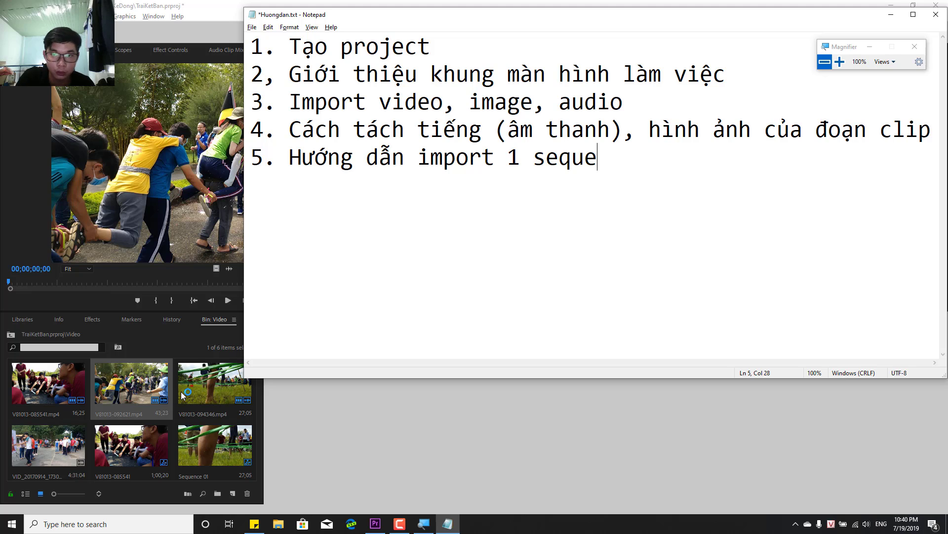
{"action": "type", "text": "nce"}
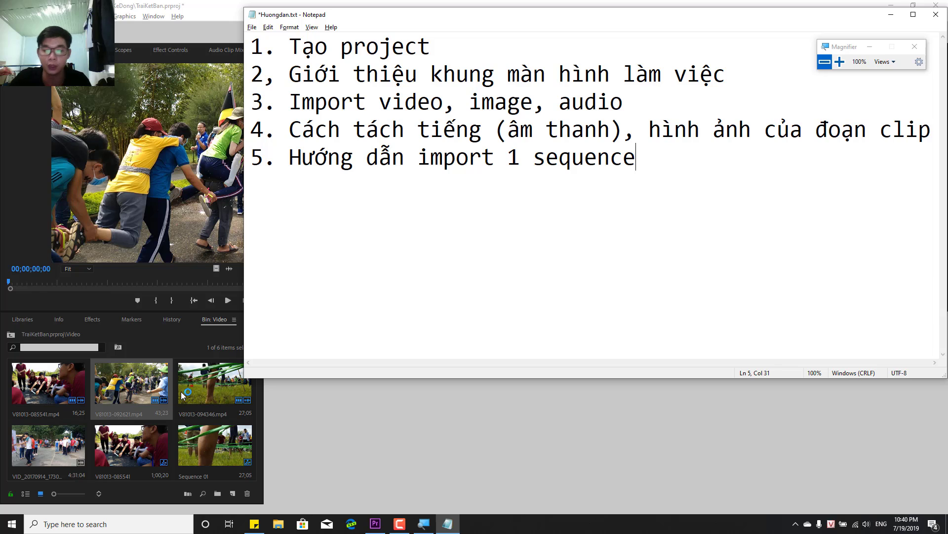
Add item 6 on a new line, beginning "6. Cách mà lấy toàn khung hình của video góc hoặc".
{"action": "type", "text": "6"}
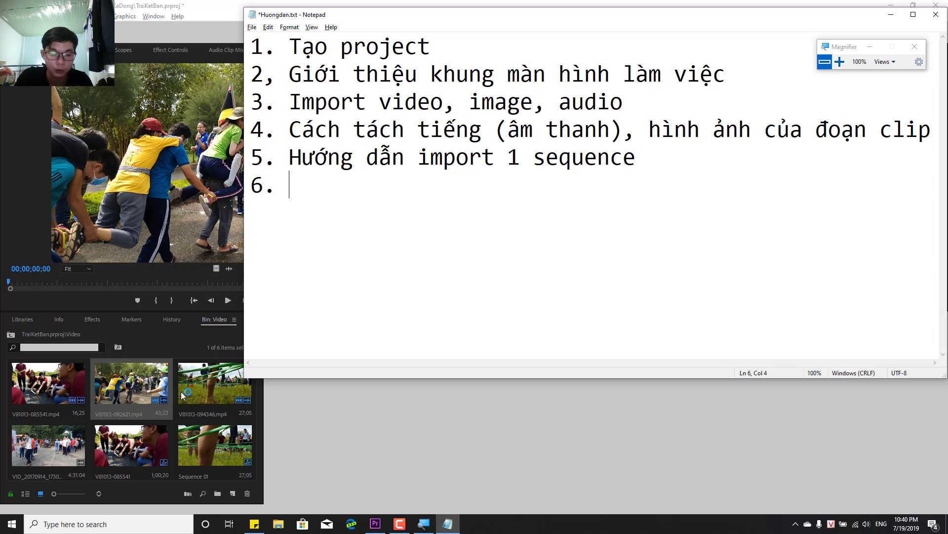
{"action": "type", "text": ". "}
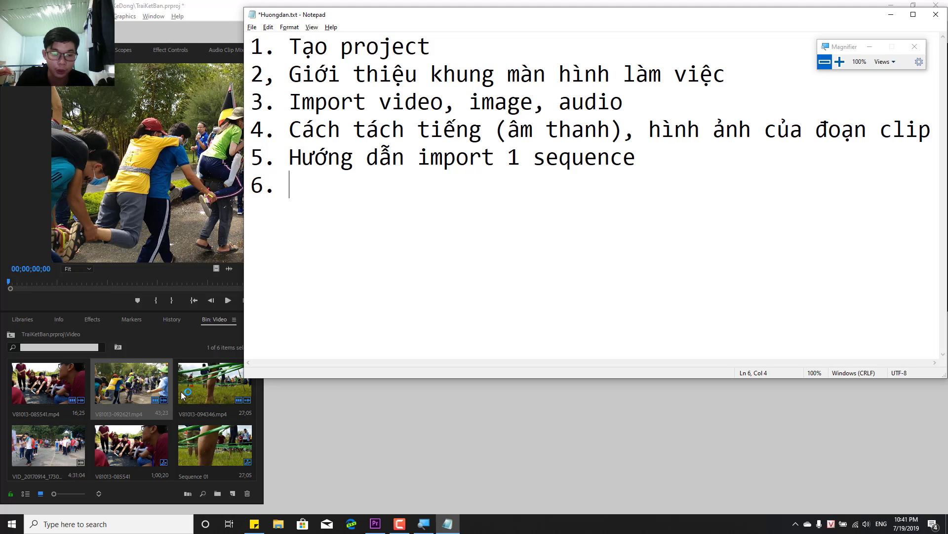
{"action": "type", "text": "Cách mà la"}
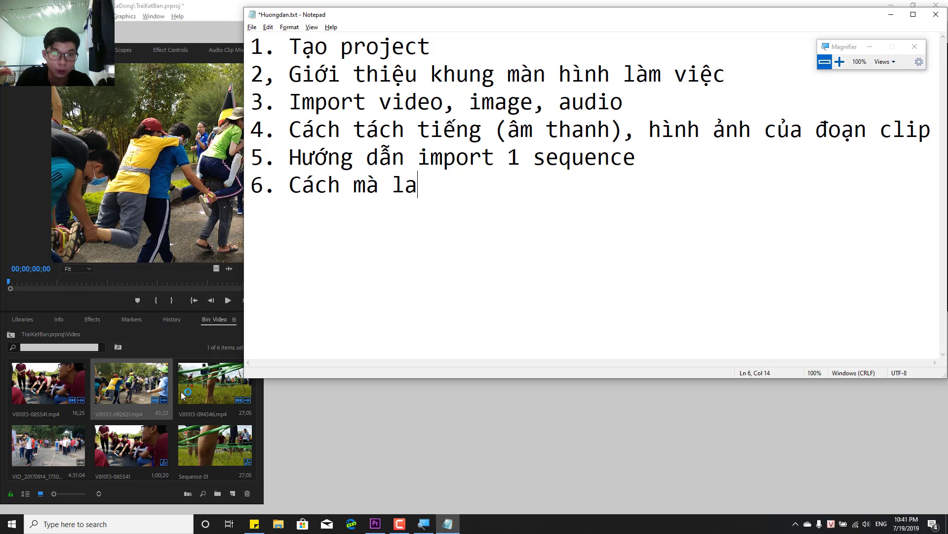
{"action": "key", "text": "BackSpace"}
{"action": "type", "text": "ấy toàn khin"}
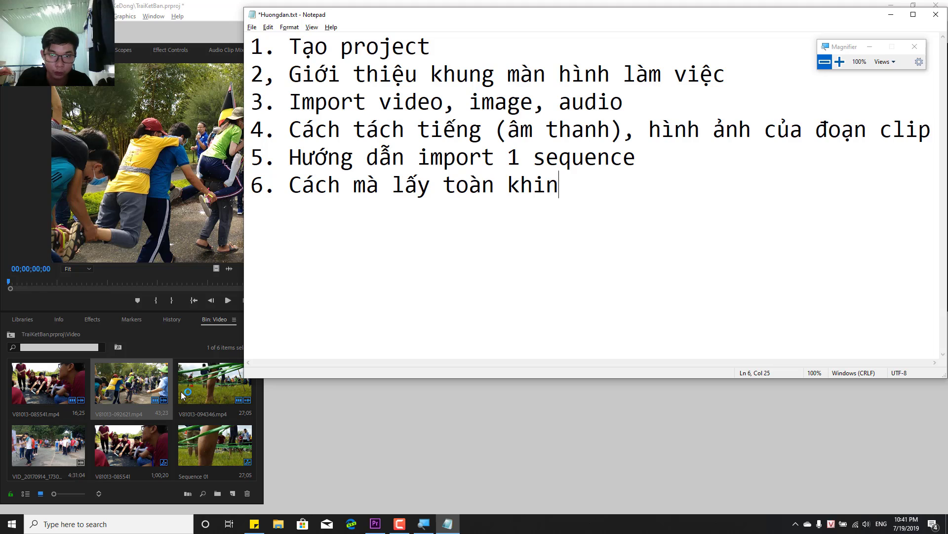
{"action": "key", "text": "BackSpace"}
{"action": "key", "text": "BackSpace"}
{"action": "type", "text": "ung hình "}
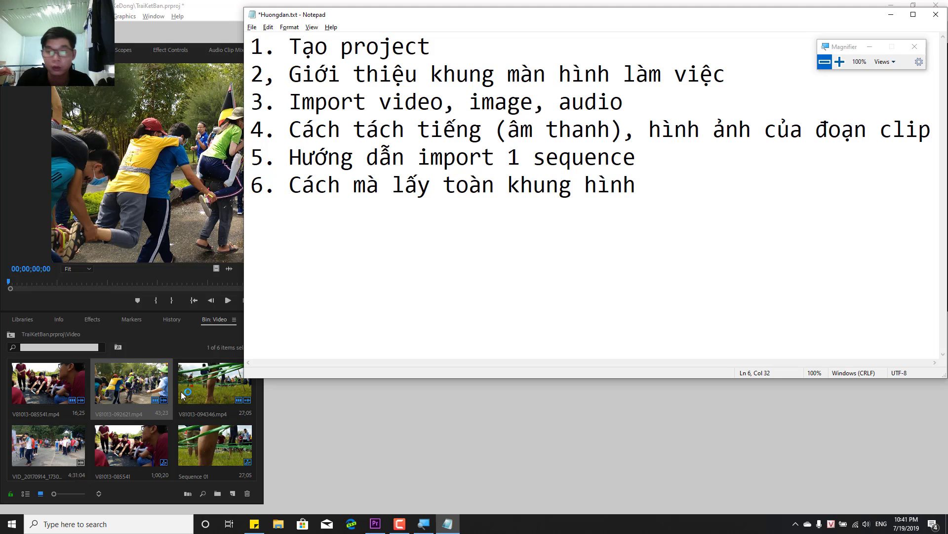
{"action": "type", "text": "của video d"}
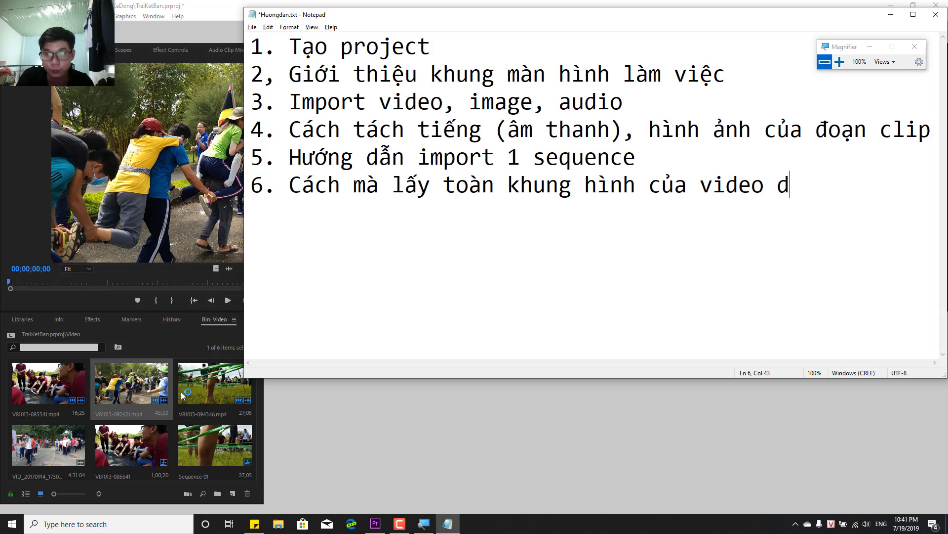
{"action": "key", "text": "BackSpace"}
{"action": "type", "text": "góc "}
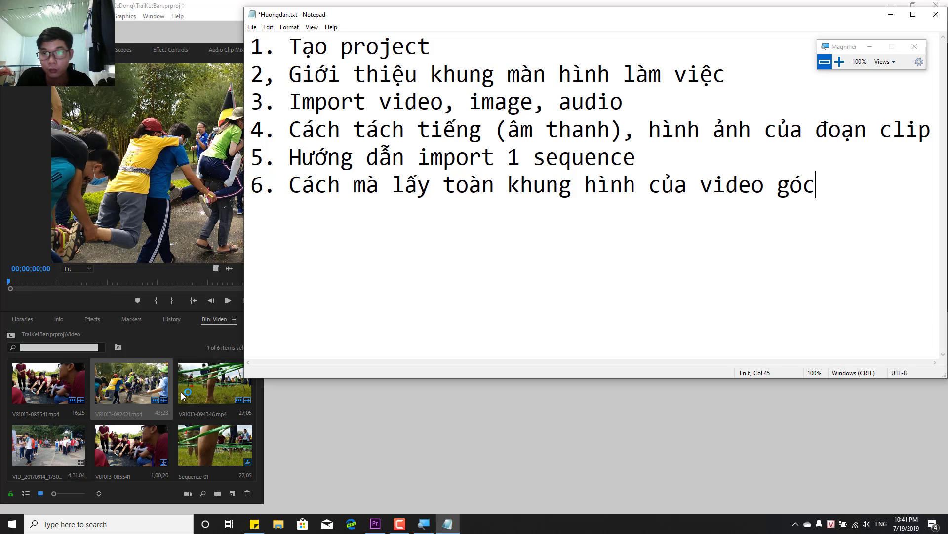
{"action": "type", "text": "hoac chỉnh "}
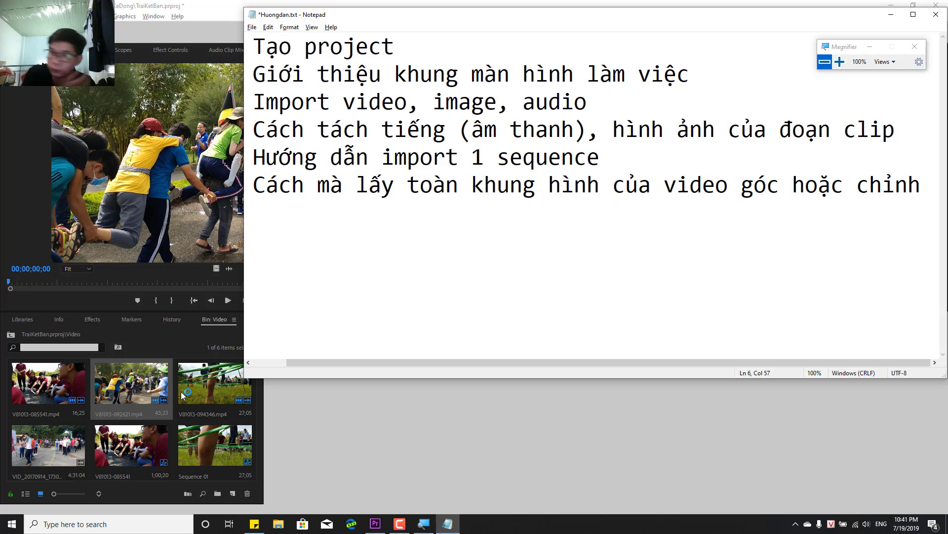
{"action": "type", "text": "điu"}
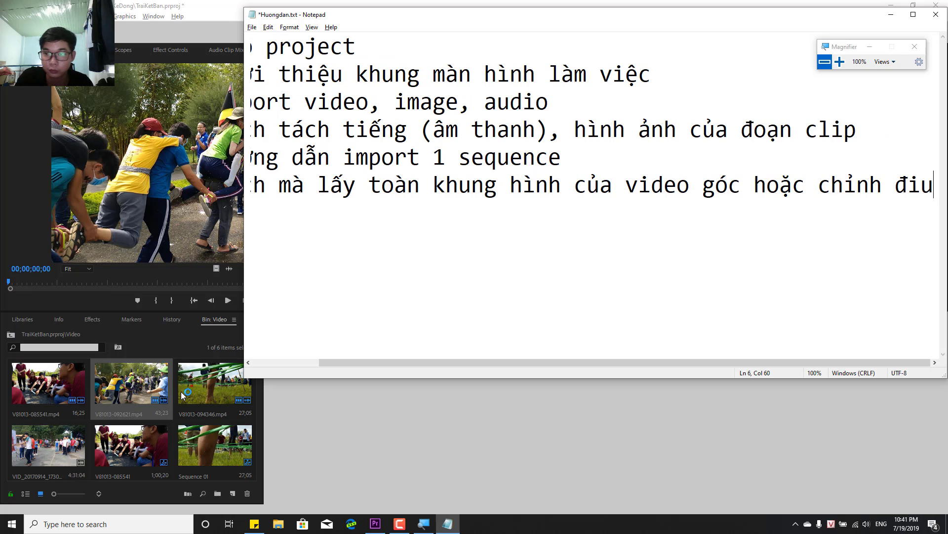
{"action": "key", "text": "BackSpace"}
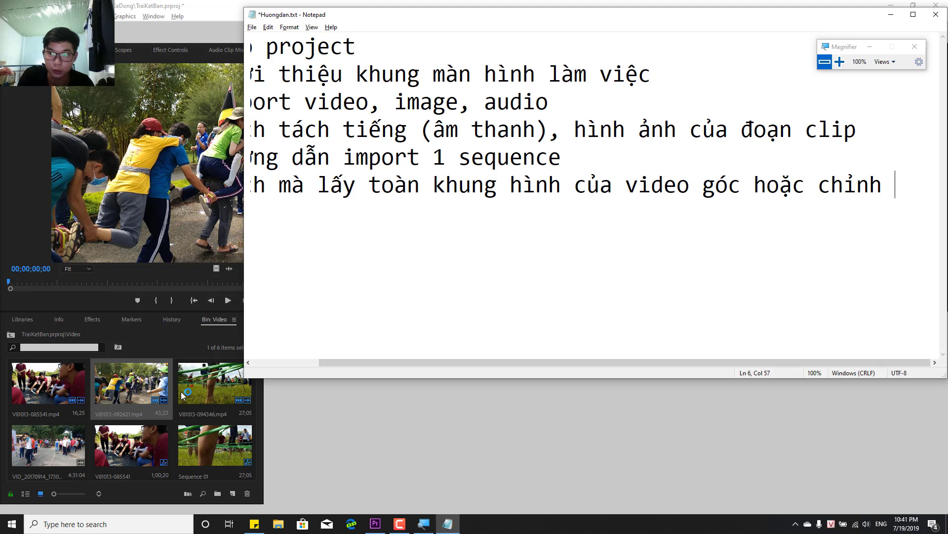
{"action": "type", "text": "zooo"}
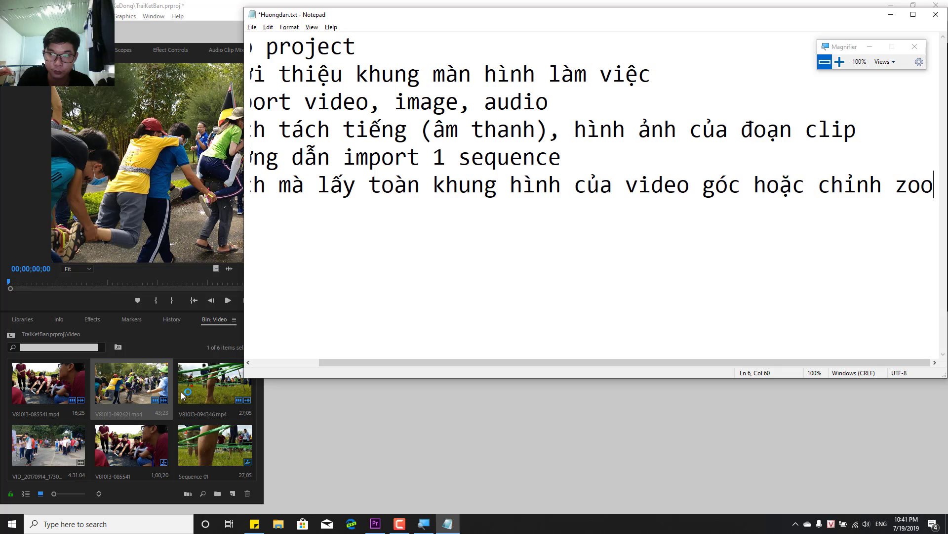
{"action": "key", "text": "BackSpace"}
{"action": "type", "text": "m xa "}
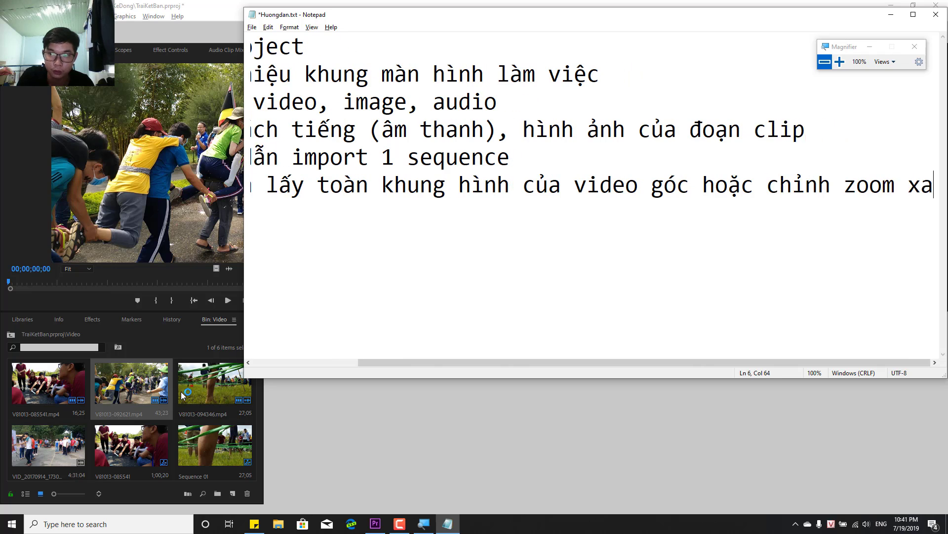
{"action": "type", "text": "gần ("}
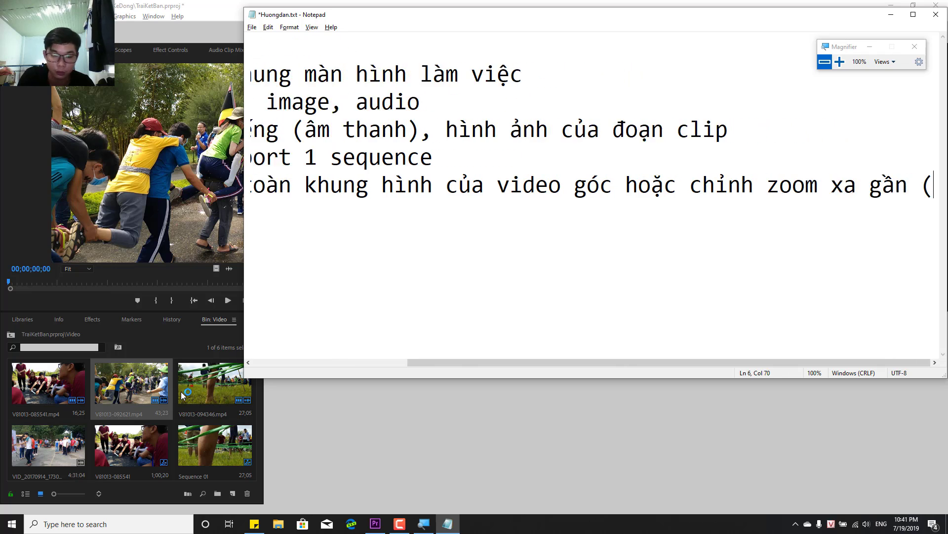
{"action": "type", "text": "to n"}
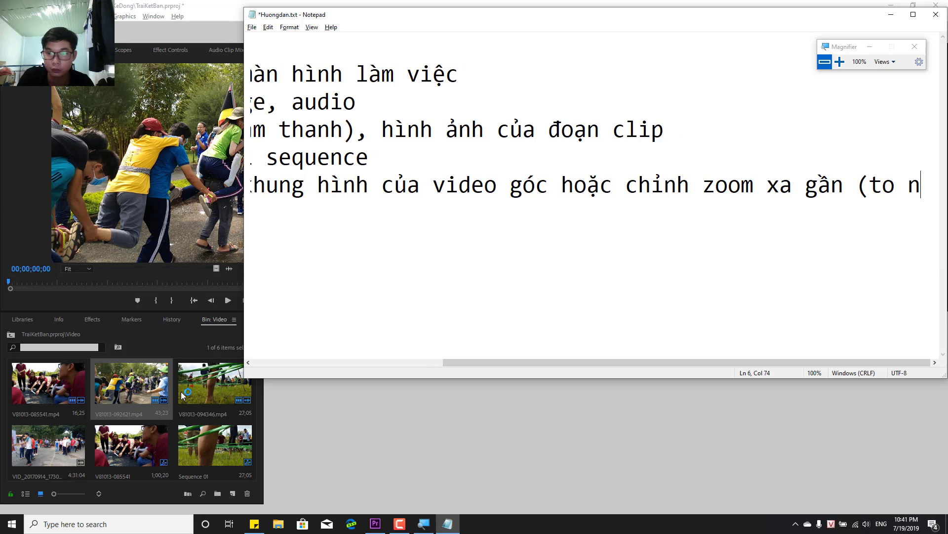
{"action": "key", "text": "BackSpace"}
{"action": "key", "text": "BackSpace"}
{"action": "key", "text": "BackSpace"}
{"action": "key", "text": "BackSpace"}
{"action": "key", "text": "BackSpace"}
{"action": "key", "text": "BackSpace"}
{"action": "key", "text": "BackSpace"}
{"action": "key", "text": "BackSpace"}
{"action": "key", "text": "BackSpace"}
{"action": "key", "text": "BackSpace"}
{"action": "key", "text": "BackSpace"}
{"action": "key", "text": "BackSpace"}
{"action": "key", "text": "BackSpace"}
{"action": "key", "text": "BackSpace"}
{"action": "key", "text": "BackSpace"}
{"action": "key", "text": "BackSpace"}
{"action": "key", "text": "BackSpace"}
{"action": "key", "text": "BackSpace"}
{"action": "key", "text": "BackSpace"}
{"action": "key", "text": "BackSpace"}
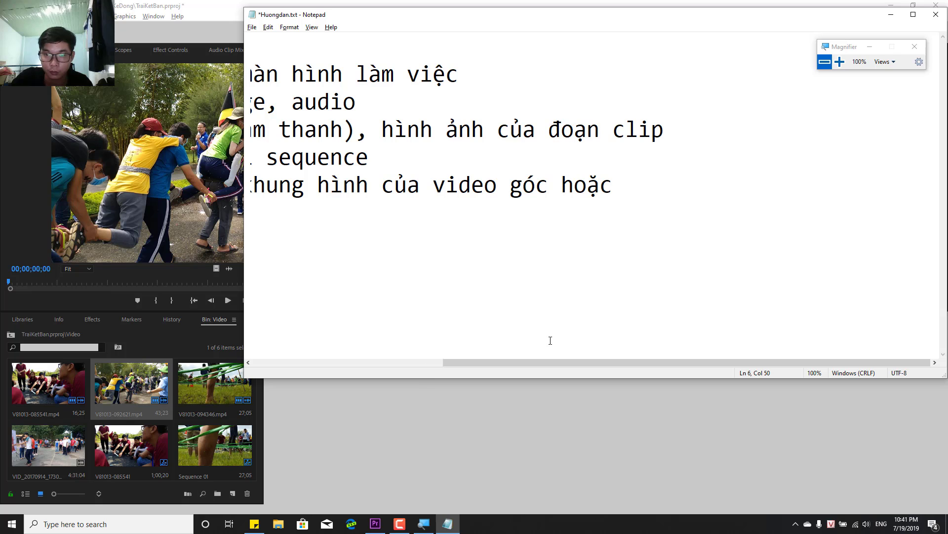
{"action": "left_click_drag", "start_coordinate": [603, 362], "coordinate": [343, 376]}
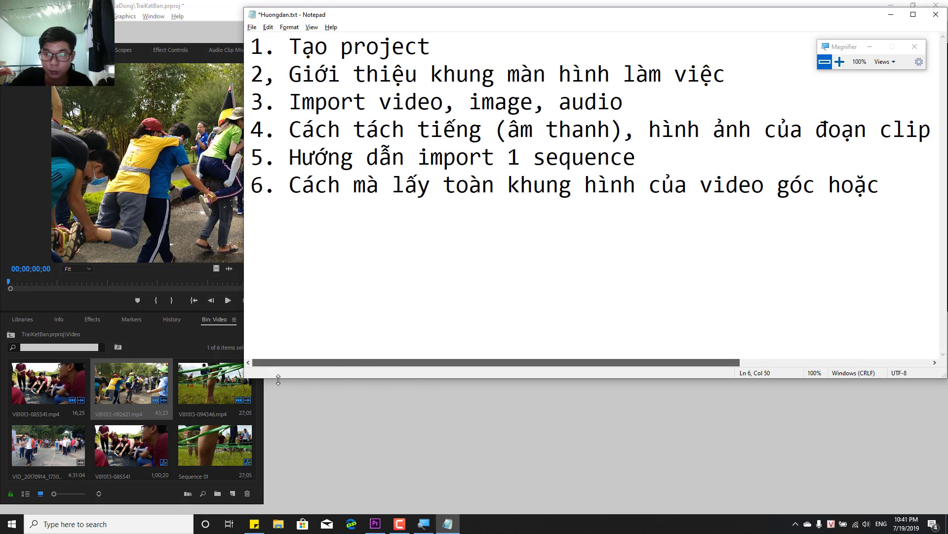
{"action": "type", "text": "chỉn"}
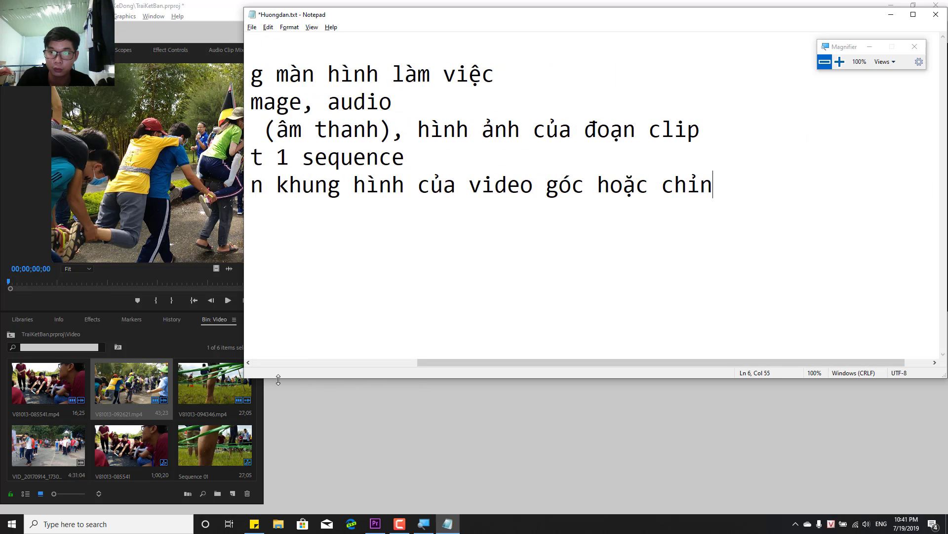
{"action": "key", "text": "BackSpace"}
{"action": "key", "text": "BackSpace"}
{"action": "key", "text": "BackSpace"}
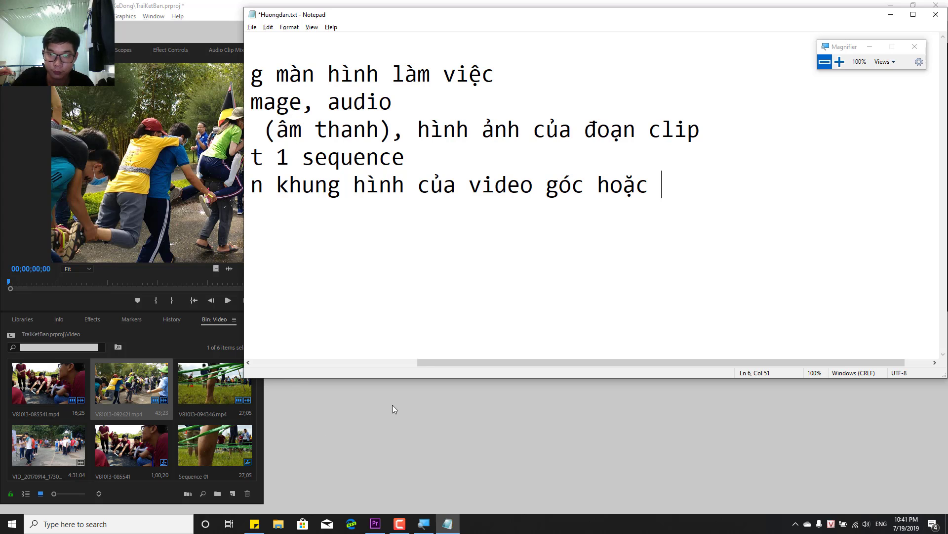
Continue item 6 on a new line below with "chỉnh zoom xa gần to nhỏ".
{"action": "left_click_drag", "start_coordinate": [420, 363], "coordinate": [238, 372]}
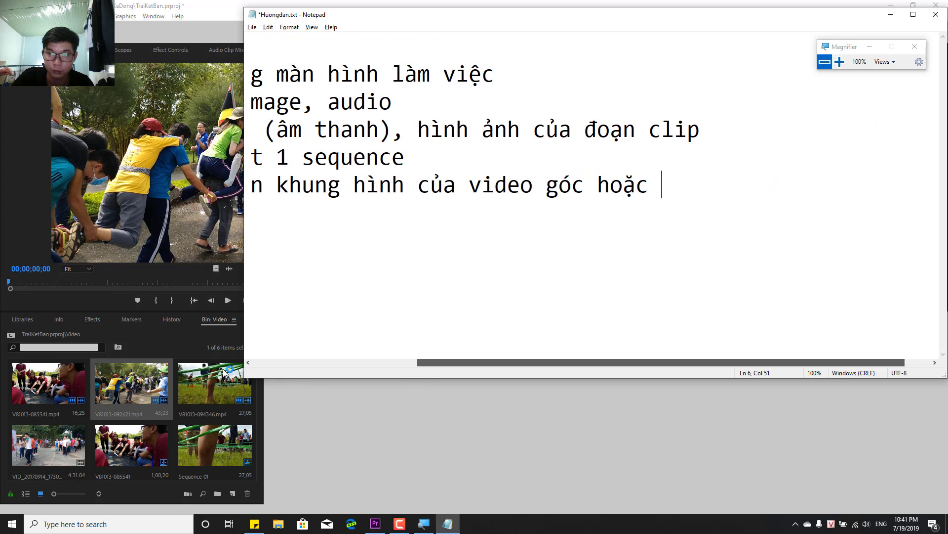
{"action": "left_click_drag", "start_coordinate": [429, 363], "coordinate": [262, 366]}
{"action": "key", "text": "Return"}
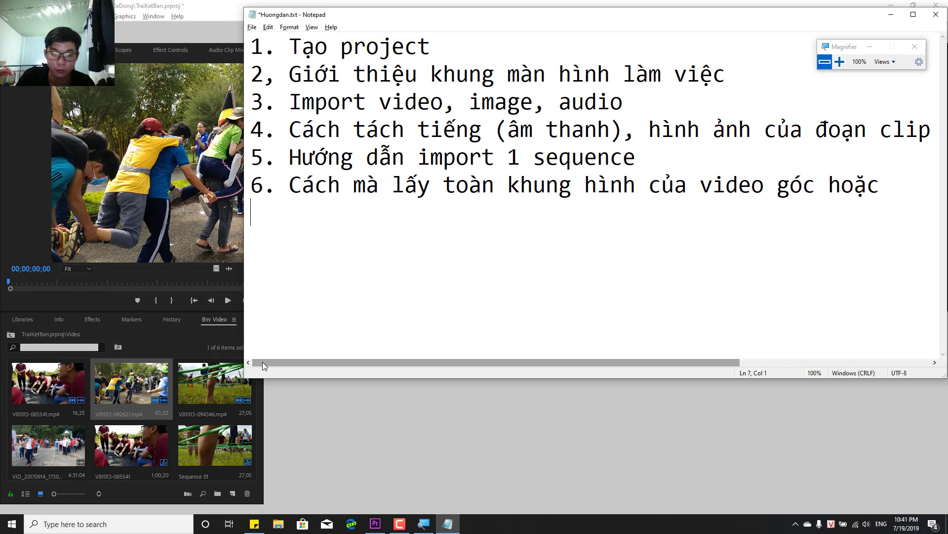
{"action": "type", "text": "chỉnh"}
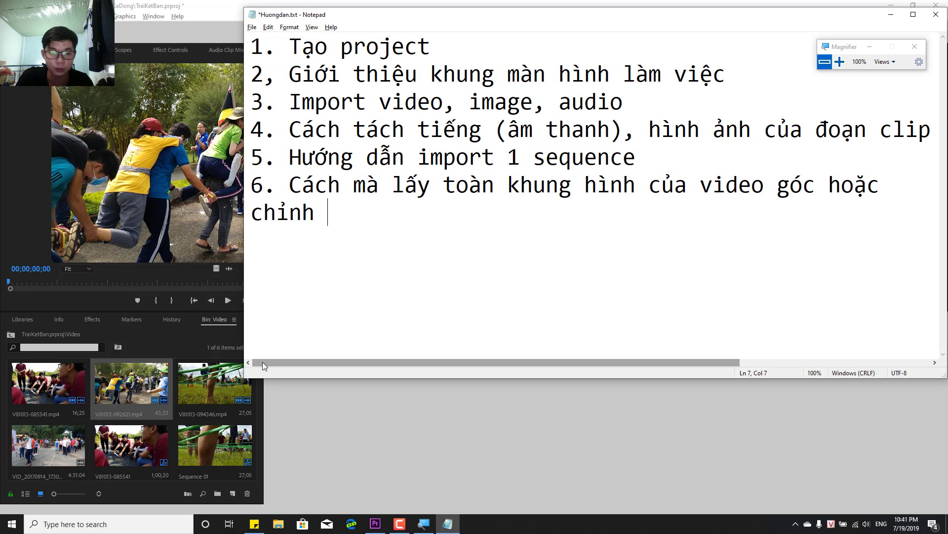
{"action": "type", "text": " zôm"}
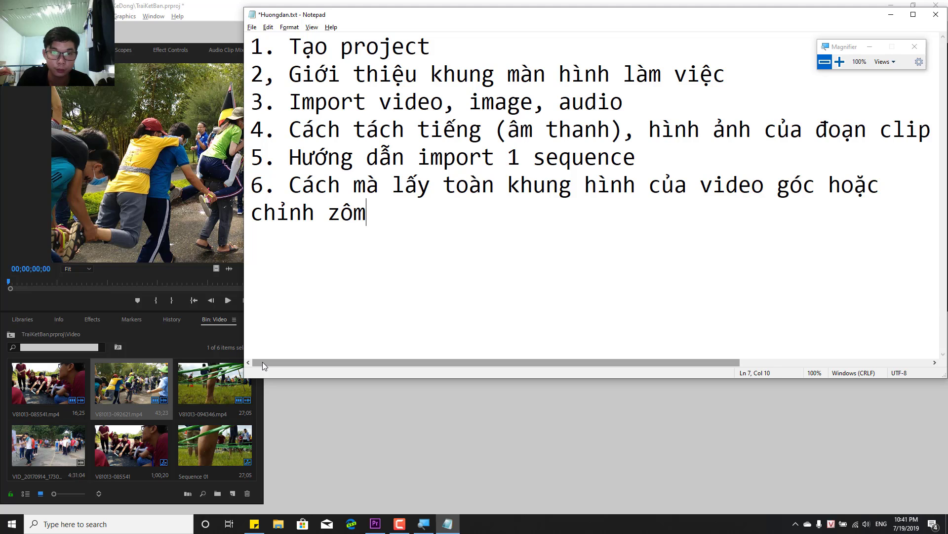
{"action": "type", "text": "o xa "}
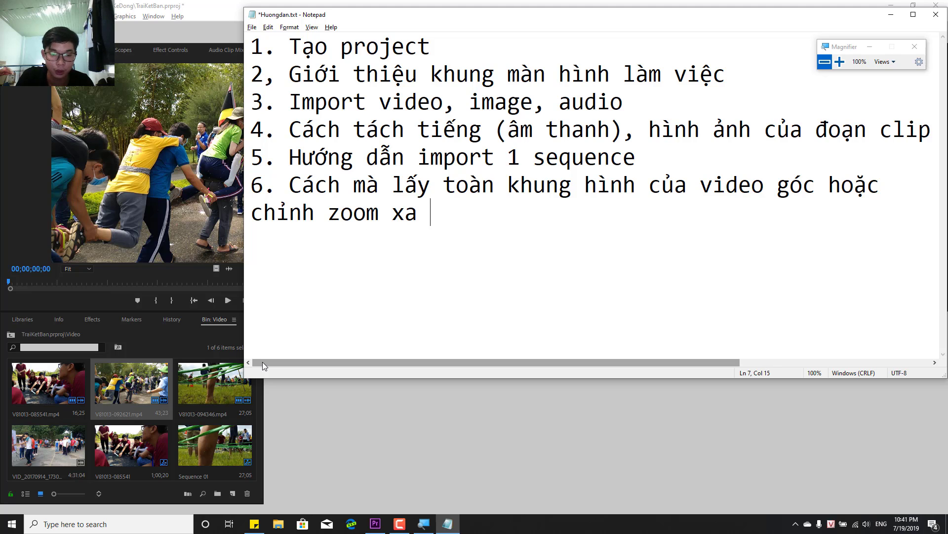
{"action": "type", "text": "gân to nho"}
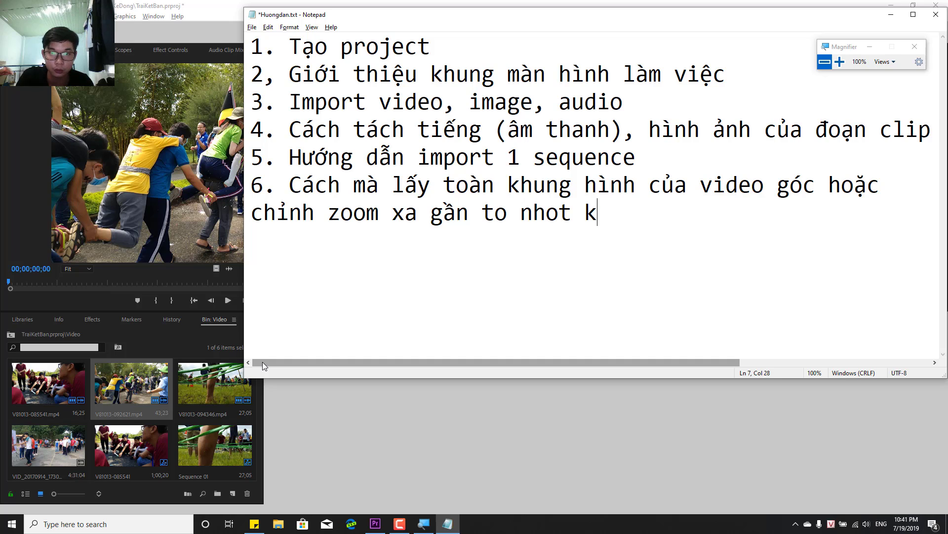
{"action": "type", "text": "t k"}
{"action": "key", "text": "BackSpace"}
{"action": "key", "text": "BackSpace"}
{"action": "key", "text": "BackSpace"}
{"action": "type", "text": "r k"}
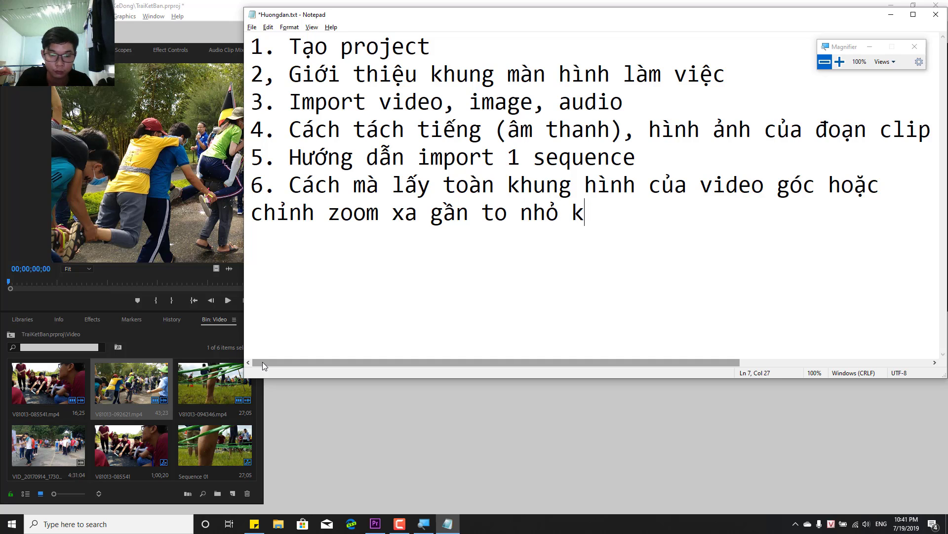
Finish the second line of item 6 with "kích thước khung hình video".
{"action": "type", "text": "ích thước k"}
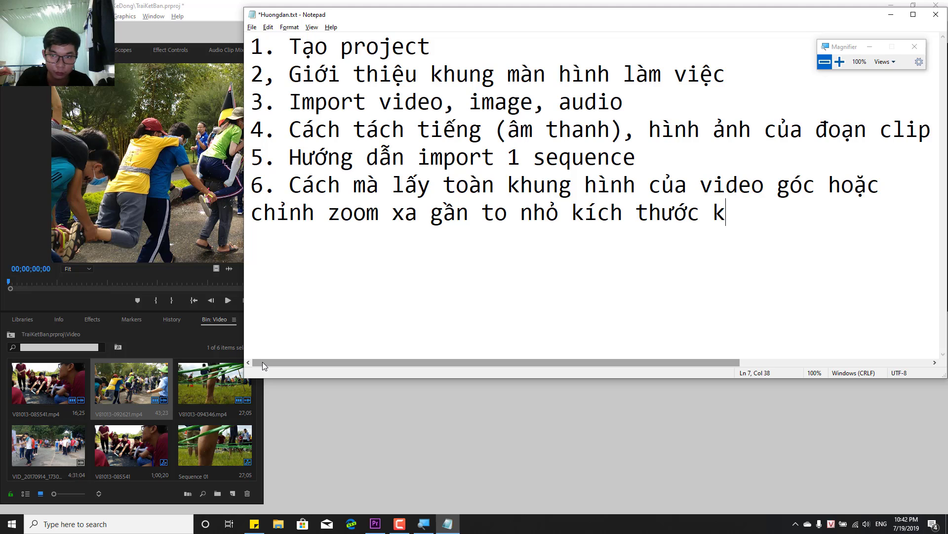
{"action": "type", "text": "hung hìng"}
{"action": "key", "text": "BackSpace"}
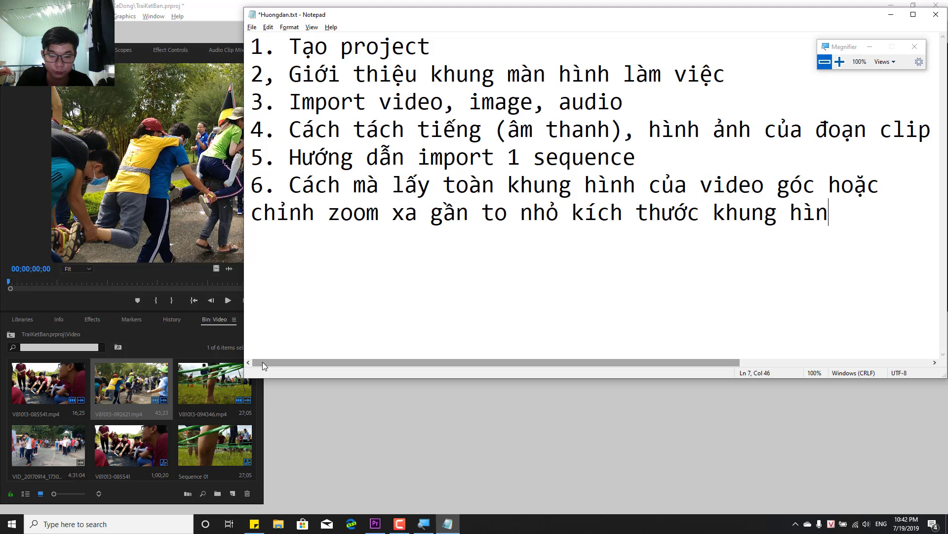
{"action": "type", "text": "h vidro"}
{"action": "key", "text": "BackSpace"}
{"action": "key", "text": "BackSpace"}
{"action": "type", "text": "eo"}
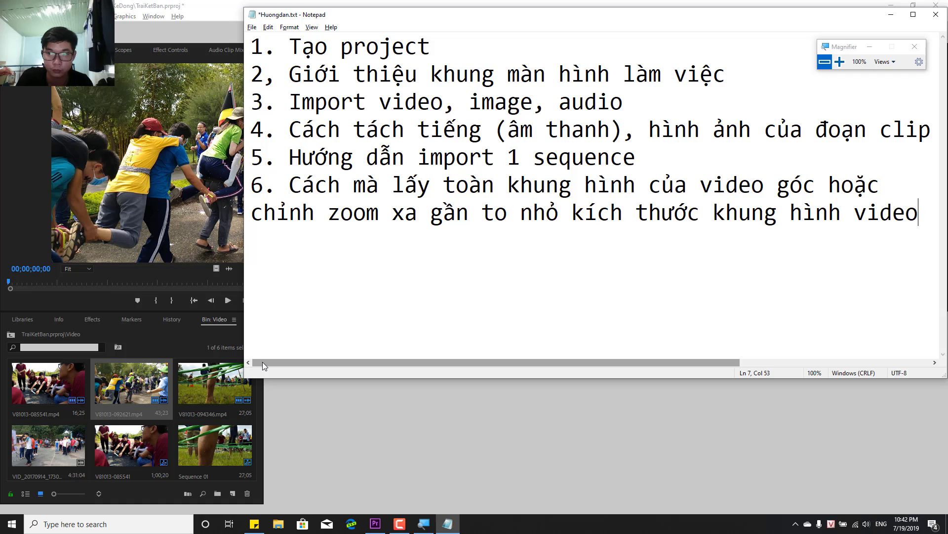
Minimize Notepad to return to Premiere Pro and restore down its maximized window so the TRAIKB timeline is drawn.
{"action": "left_click", "coordinate": [891, 15]}
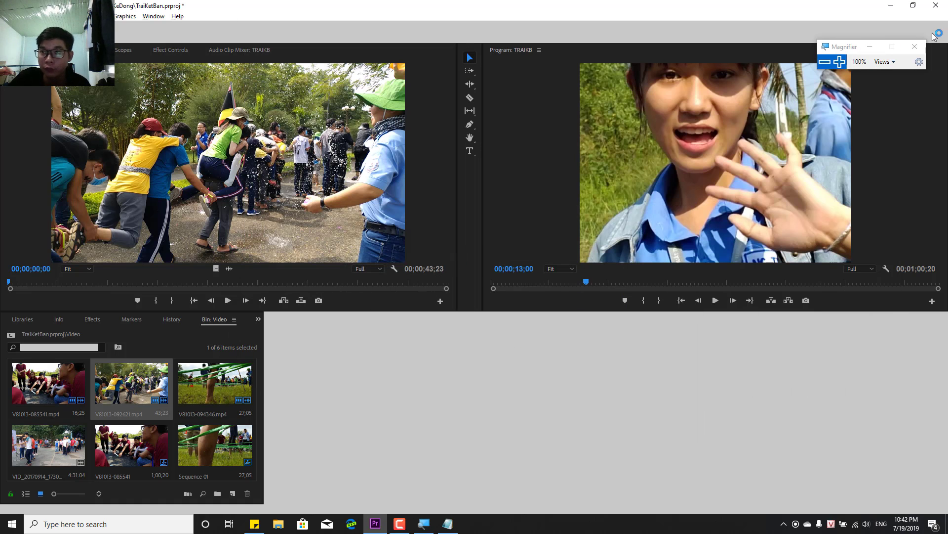
{"action": "left_click", "coordinate": [913, 5]}
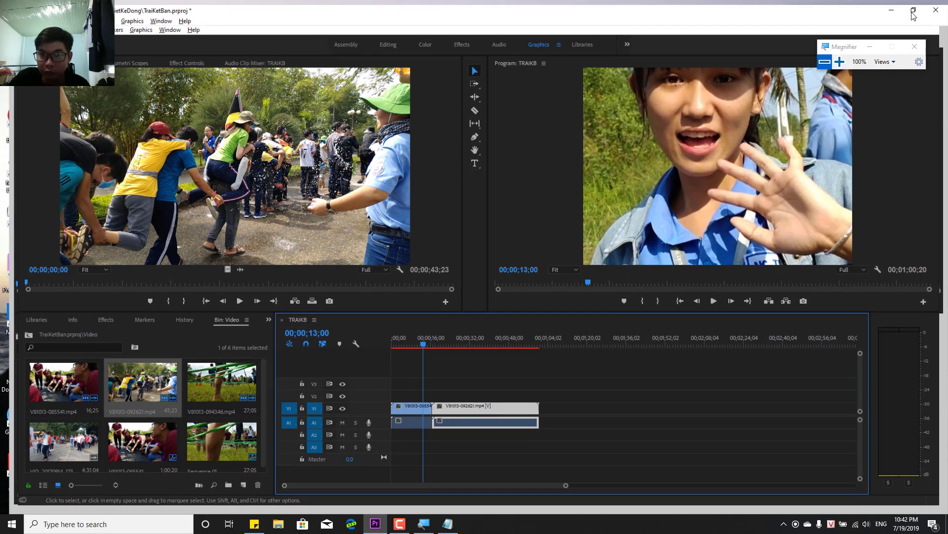
Show the Effect Controls of the first timeline clip, V81013-085541.mp4, in the maximized window and move the playhead to 00;00;00;24.
{"action": "left_click", "coordinate": [913, 11]}
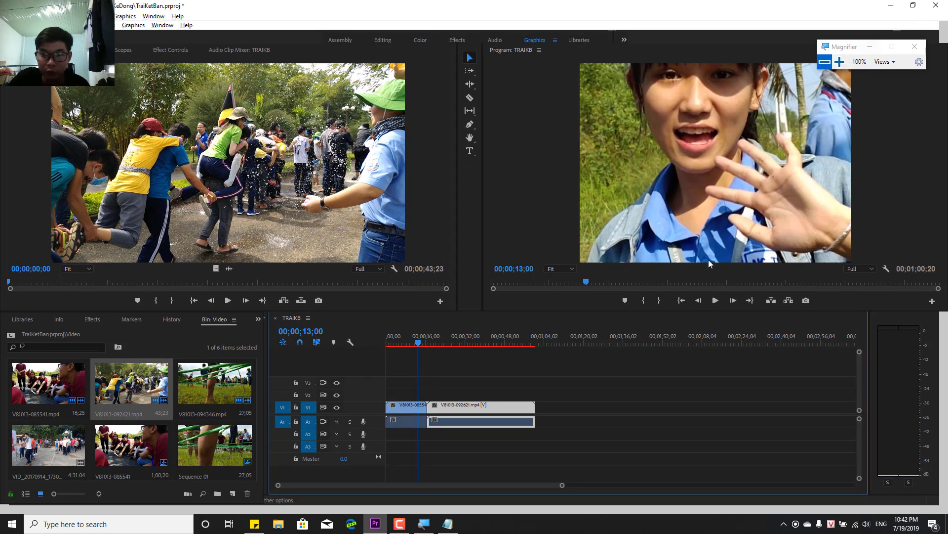
{"action": "double_click", "coordinate": [410, 410]}
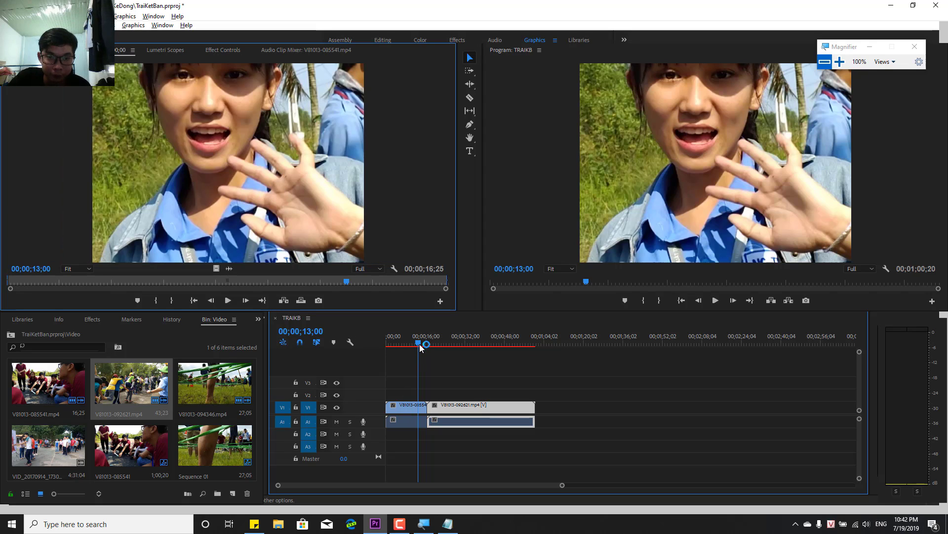
{"action": "left_click_drag", "start_coordinate": [420, 344], "coordinate": [384, 331]}
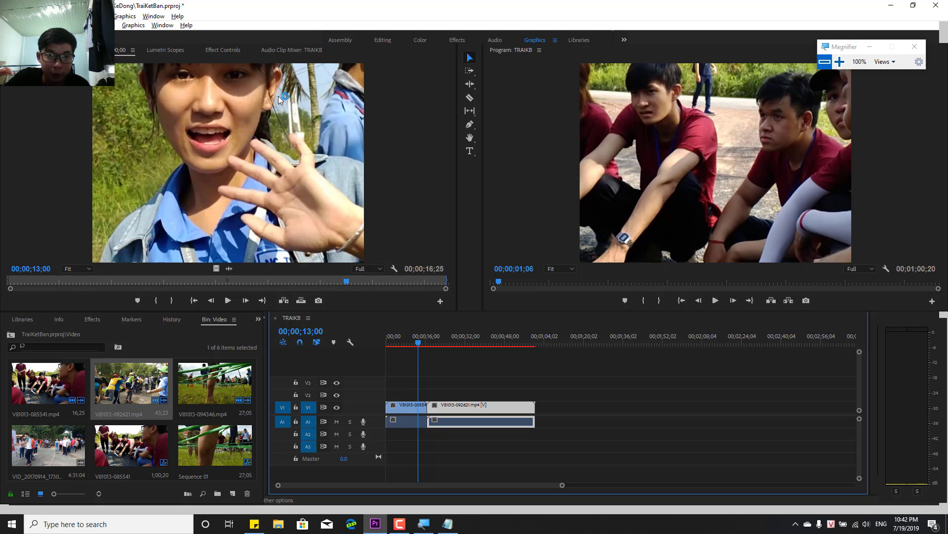
{"action": "left_click", "coordinate": [223, 51]}
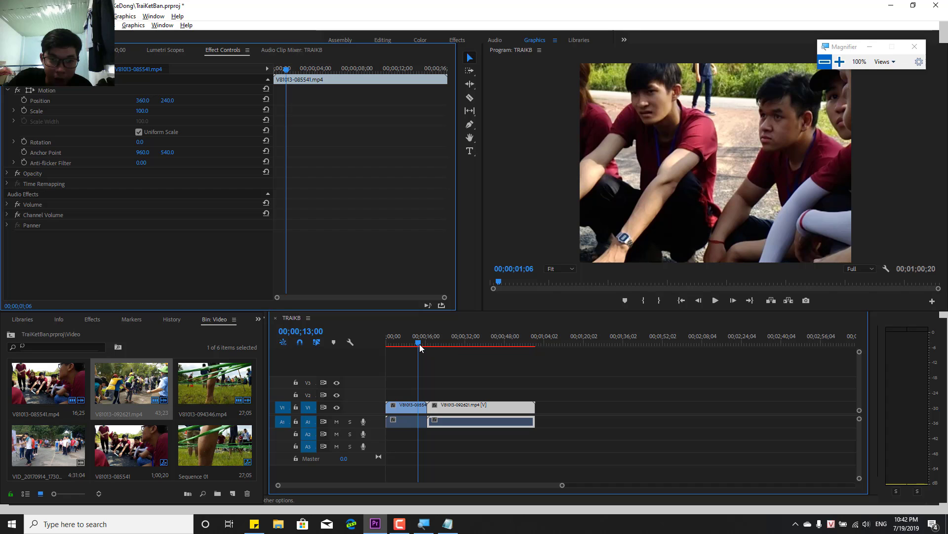
{"action": "left_click_drag", "start_coordinate": [420, 348], "coordinate": [386, 346]}
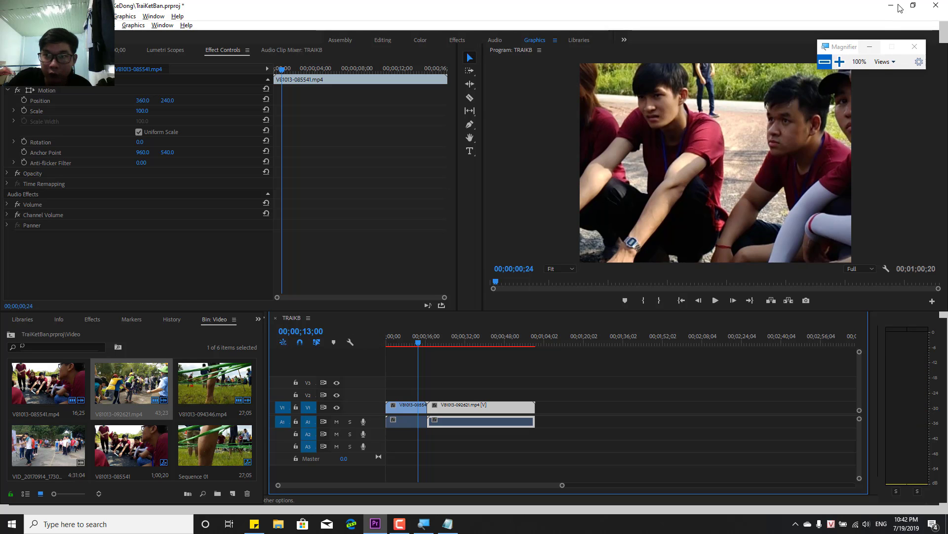
{"action": "left_click", "coordinate": [914, 5]}
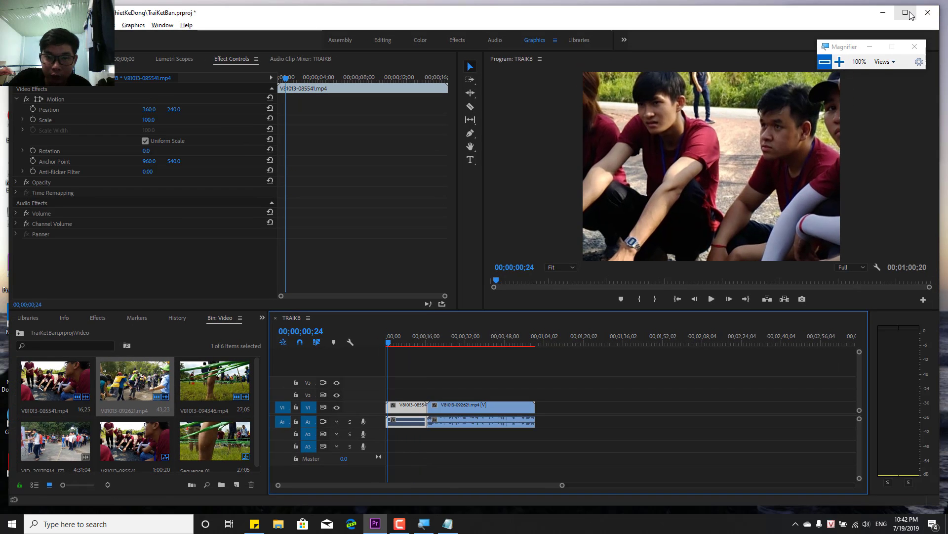
{"action": "left_click", "coordinate": [906, 12]}
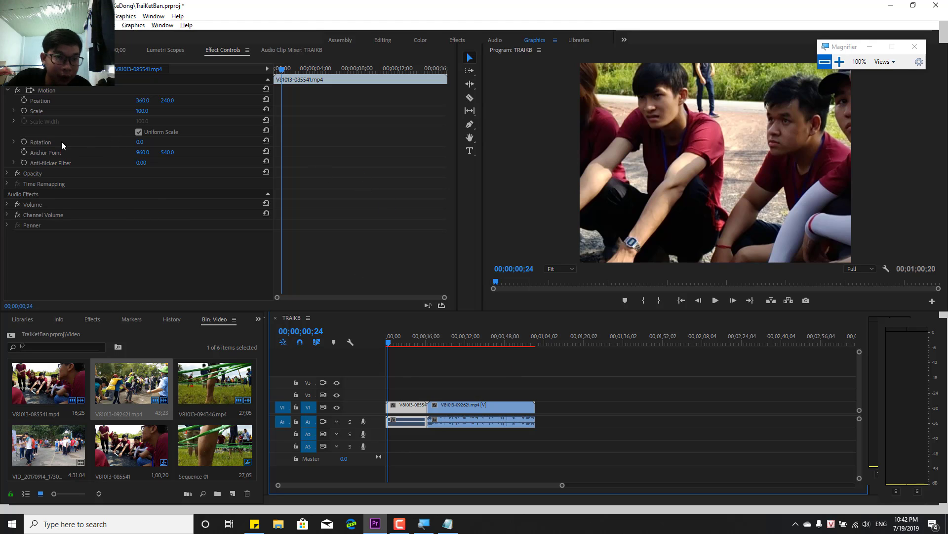
Turn on Scale keyframing for V81013-085541.mp4 and move the playhead back to the clip's start at 00;00;00;00.
{"action": "left_click", "coordinate": [24, 110]}
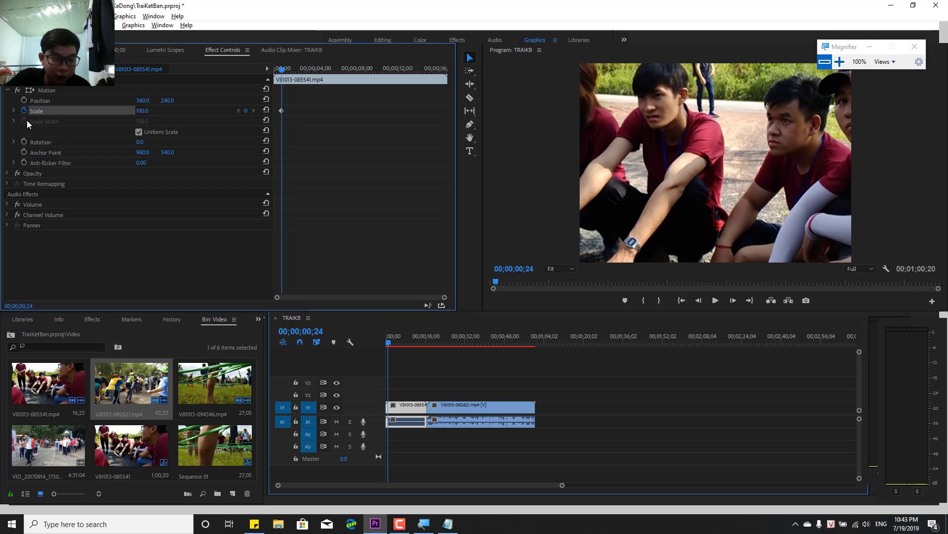
{"action": "left_click", "coordinate": [839, 61]}
{"action": "left_click", "coordinate": [839, 61]}
{"action": "left_click", "coordinate": [840, 62]}
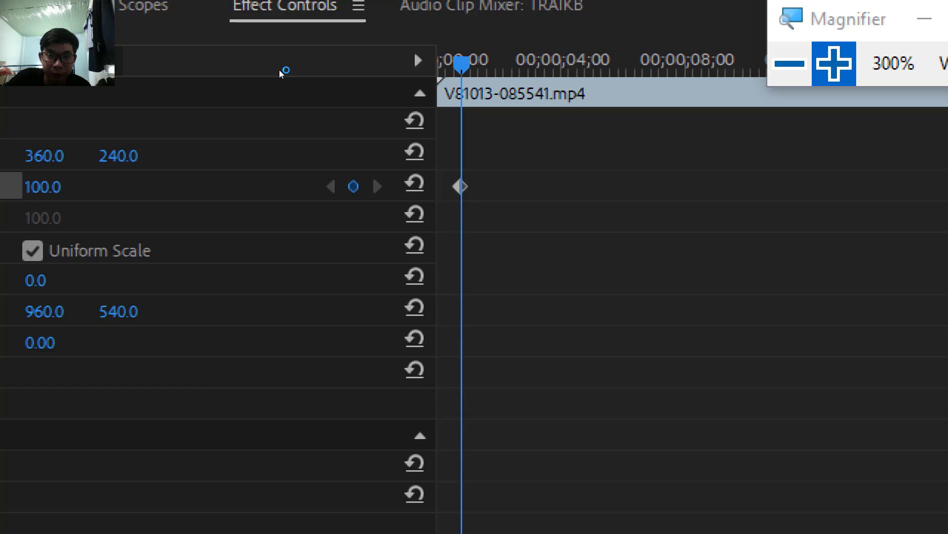
{"action": "left_click_drag", "start_coordinate": [280, 71], "coordinate": [274, 72]}
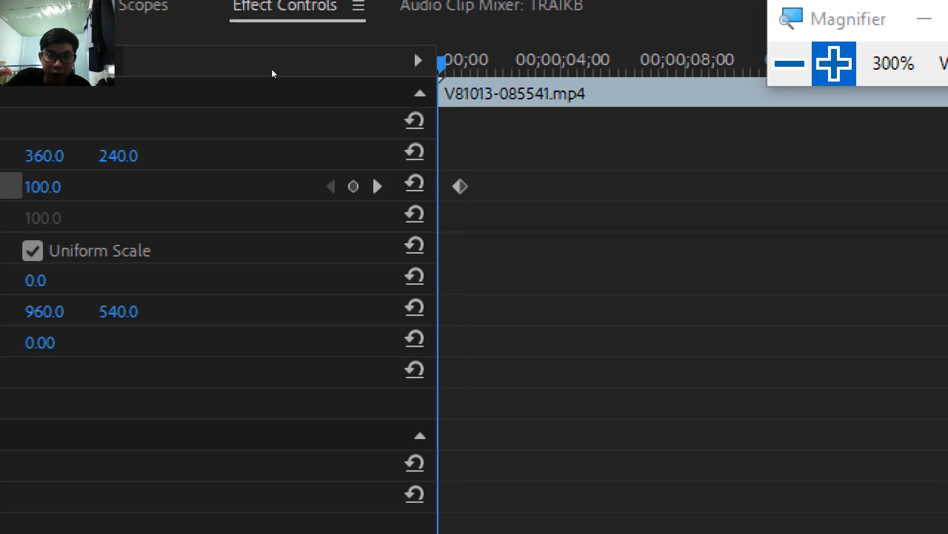
{"action": "left_click", "coordinate": [790, 63]}
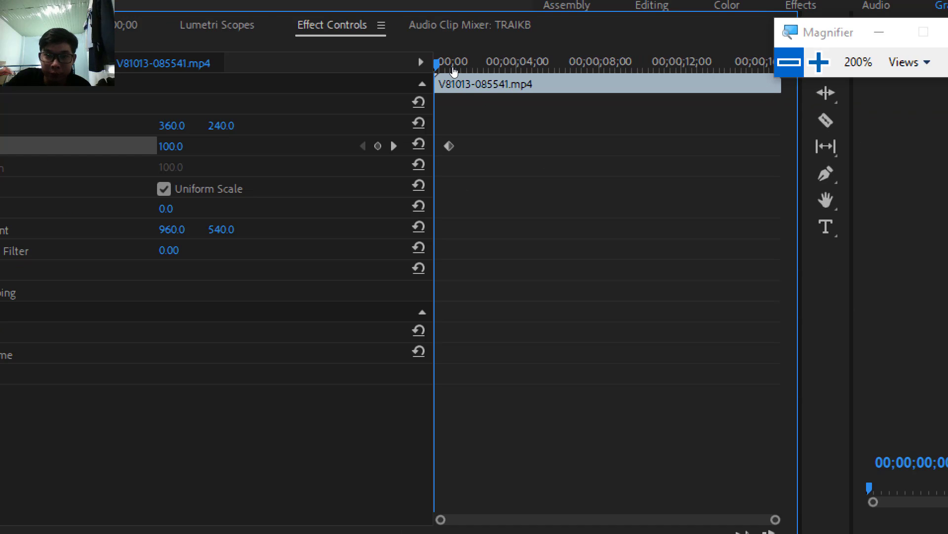
{"action": "left_click", "coordinate": [790, 64]}
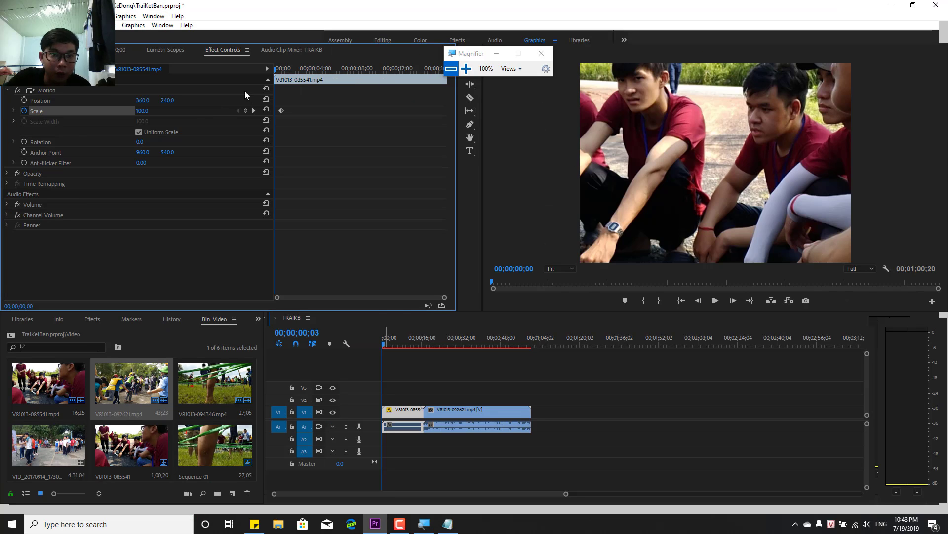
Clear the clip's Scale keyframe that sits just after its start.
{"action": "left_click", "coordinate": [281, 111]}
{"action": "right_click", "coordinate": [280, 111]}
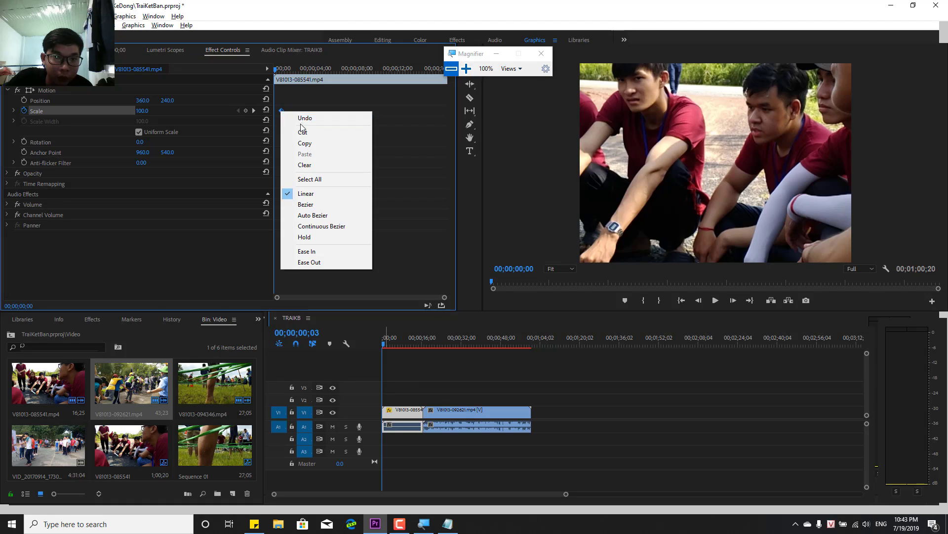
{"action": "left_click", "coordinate": [306, 166]}
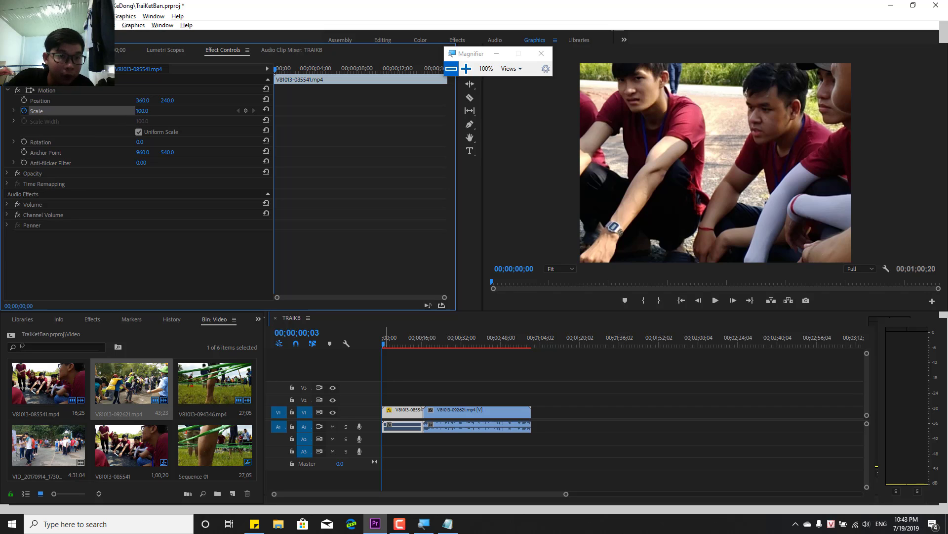
Try Scale values of 0 and 50 at the start of V81013-085541.mp4.
{"action": "left_click", "coordinate": [142, 110]}
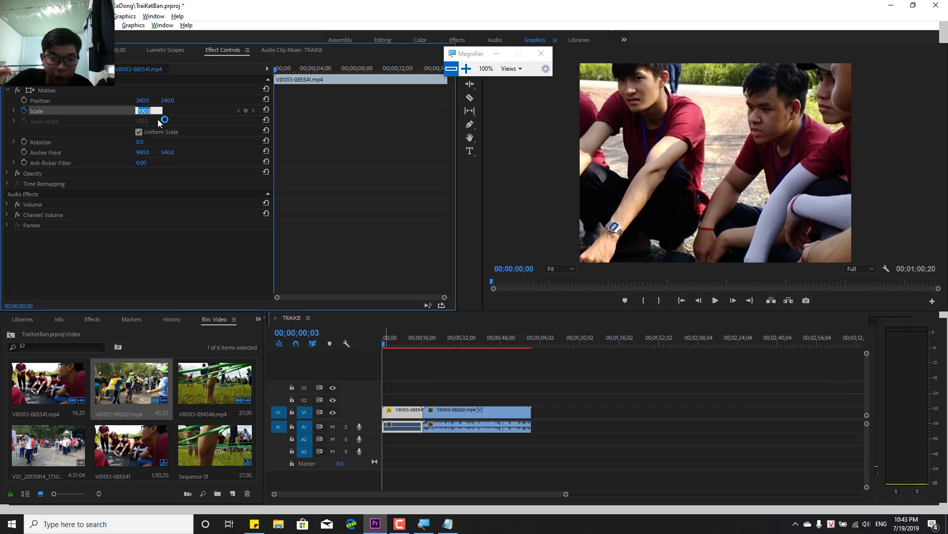
{"action": "type", "text": "0"}
{"action": "key", "text": "Return"}
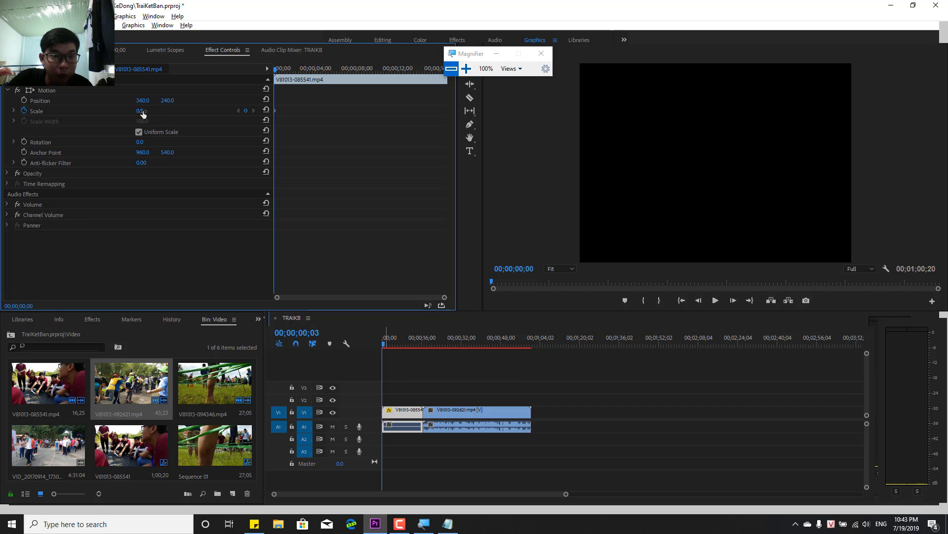
{"action": "left_click", "coordinate": [141, 111]}
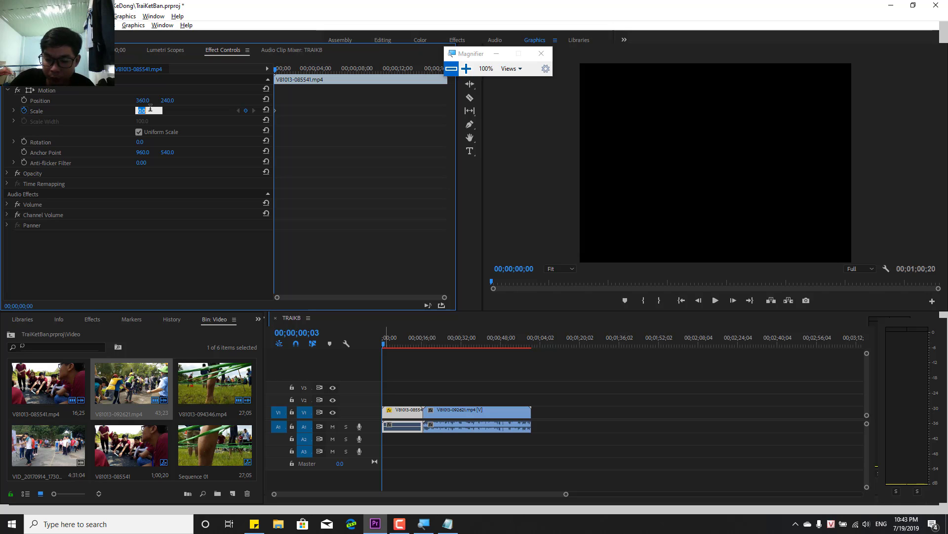
{"action": "type", "text": "50"}
{"action": "key", "text": "Return"}
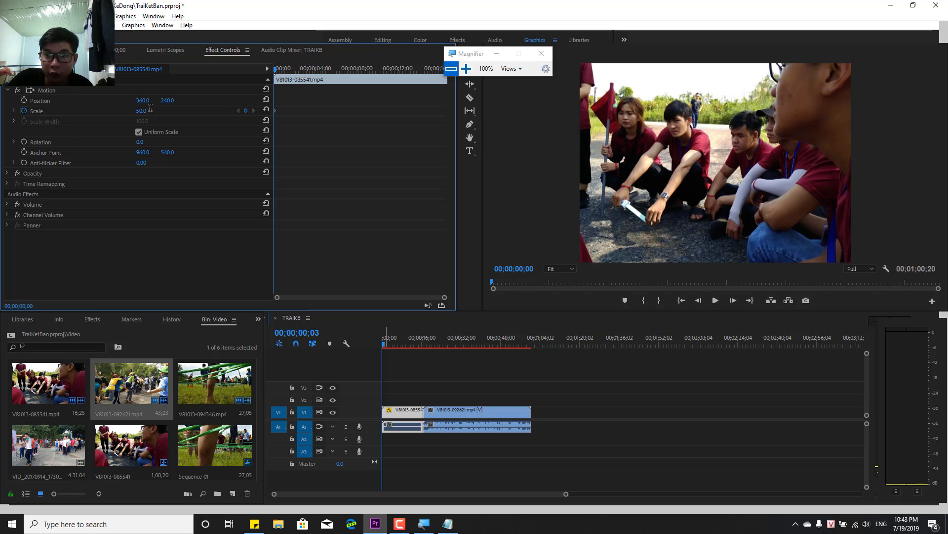
Try smaller Scale values of 43.5 and 40.3 on the clip's starting keyframe.
{"action": "left_click", "coordinate": [147, 110]}
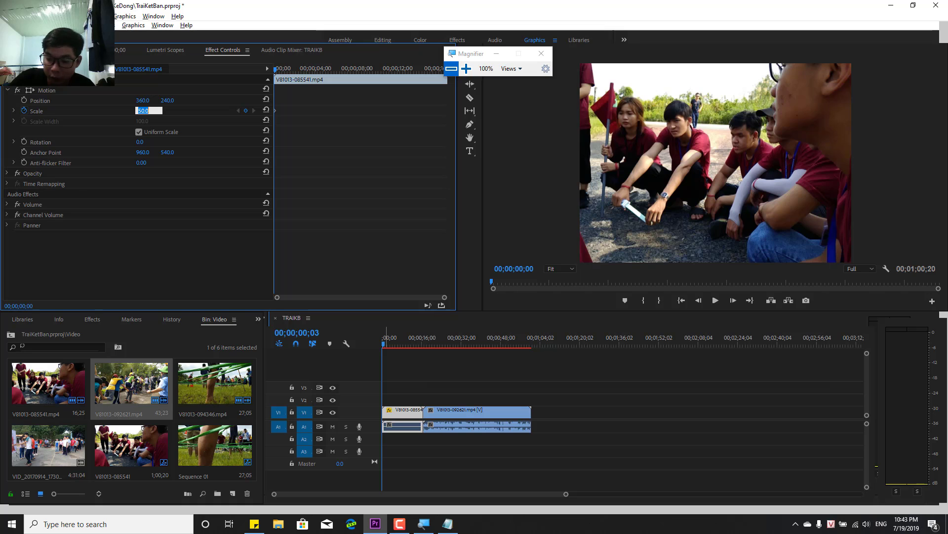
{"action": "type", "text": "43.5"}
{"action": "key", "text": "Return"}
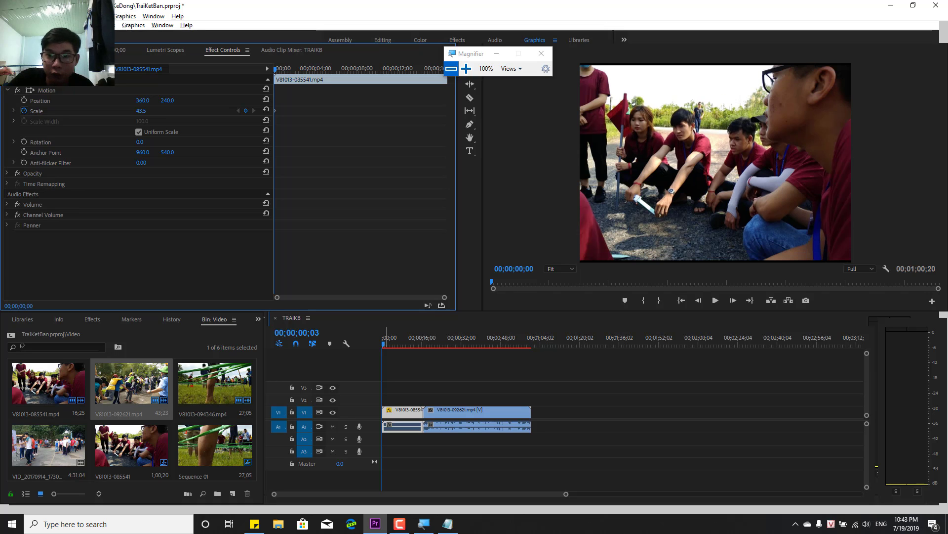
{"action": "left_click", "coordinate": [142, 111]}
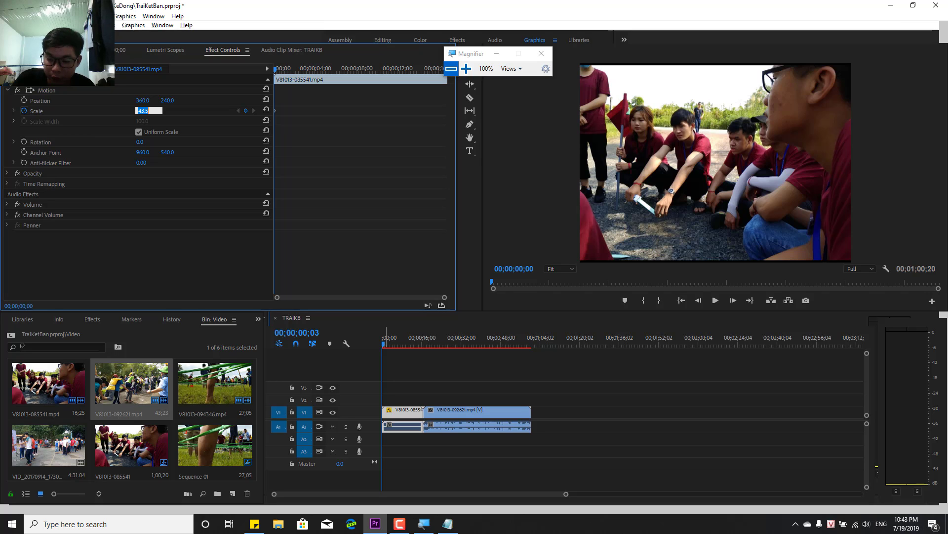
{"action": "type", "text": "40."}
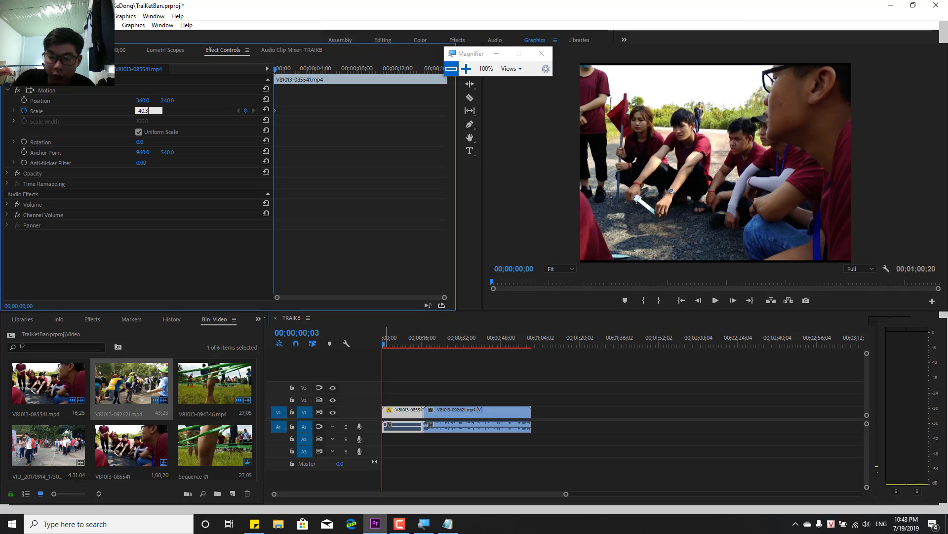
{"action": "key", "text": "Return"}
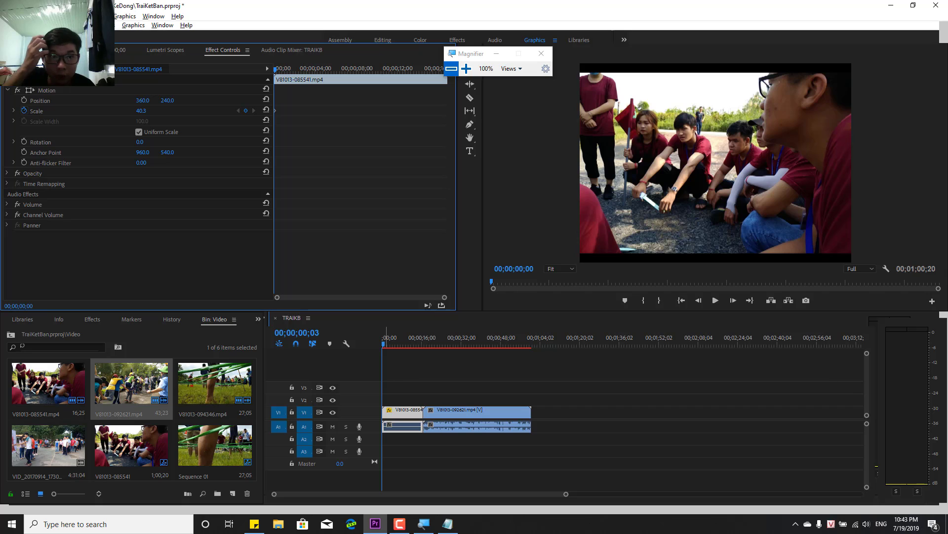
Try Scale values of 35, 30 and 33 to fit the clip's full width into the frame.
{"action": "left_click", "coordinate": [141, 111]}
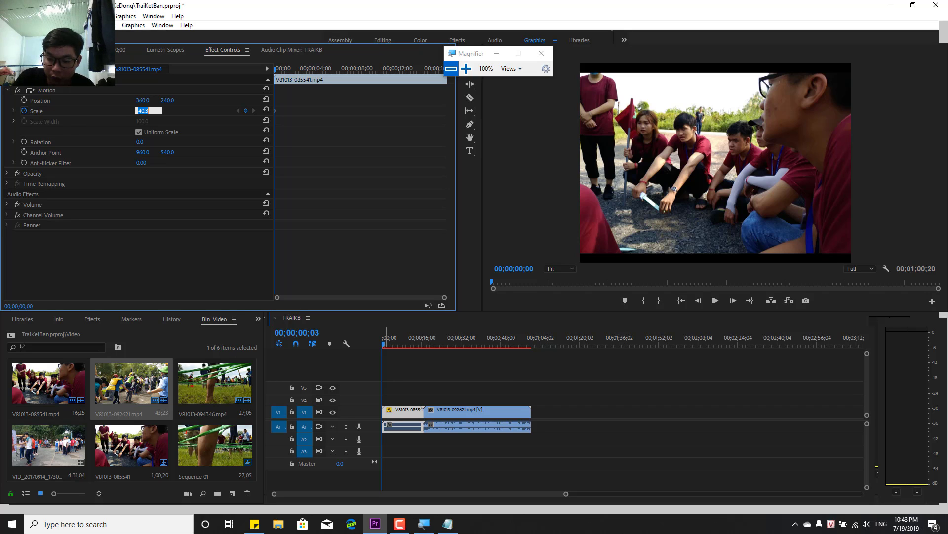
{"action": "type", "text": "35"}
{"action": "key", "text": "Return"}
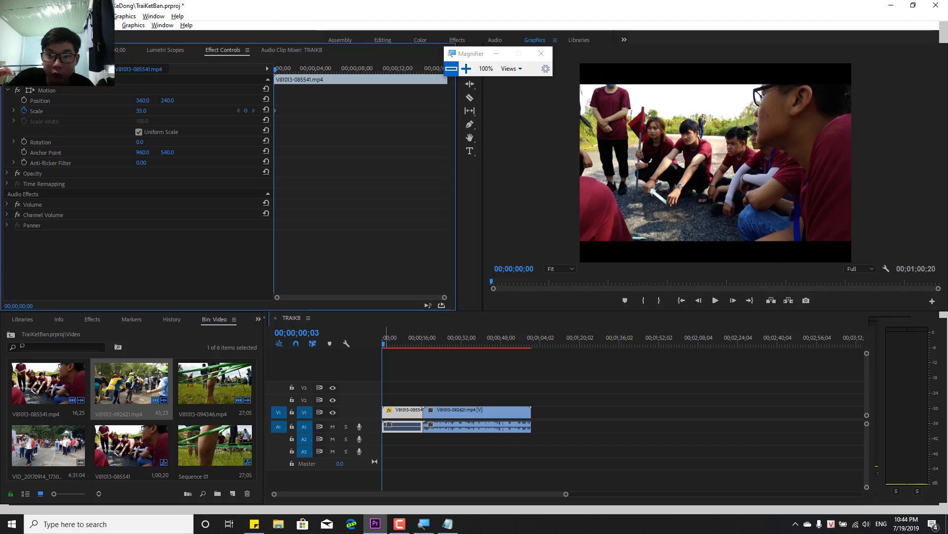
{"action": "left_click", "coordinate": [155, 112]}
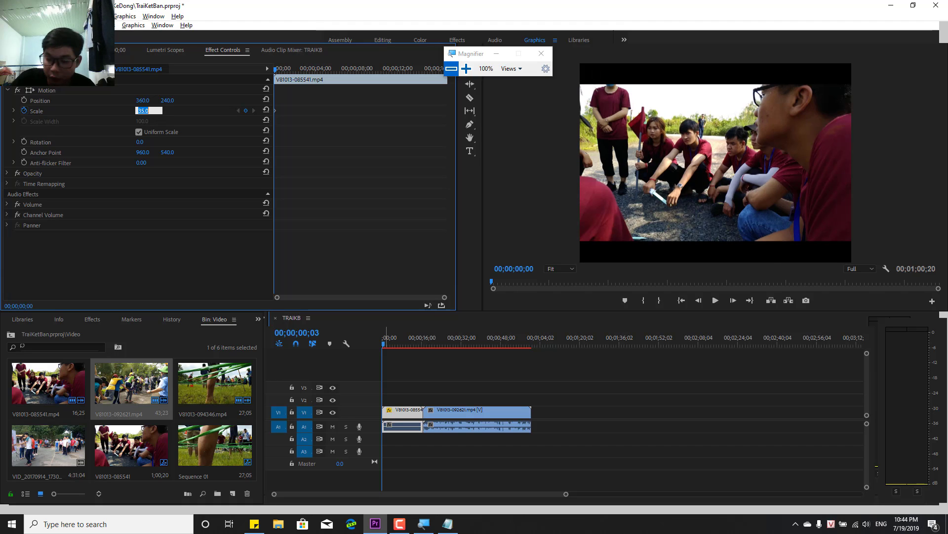
{"action": "type", "text": "30"}
{"action": "key", "text": "Return"}
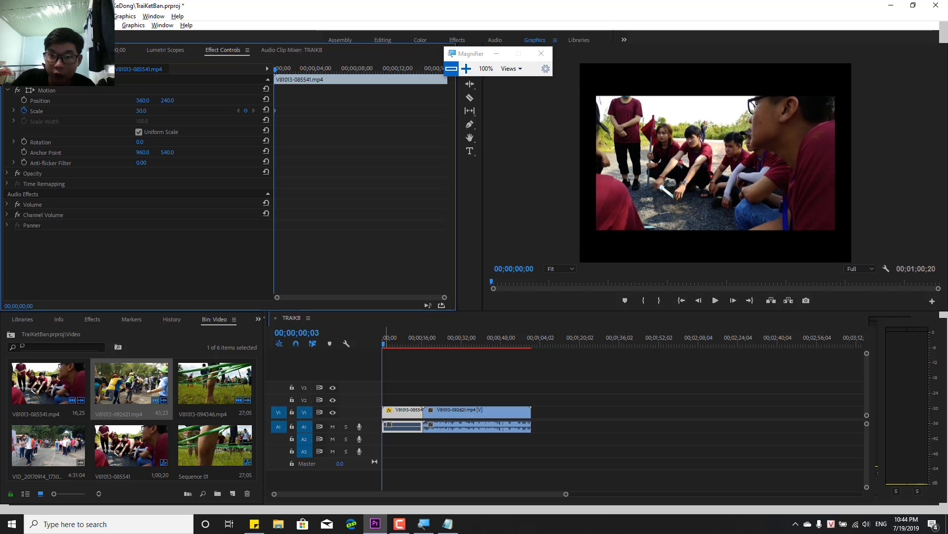
{"action": "left_click", "coordinate": [144, 111]}
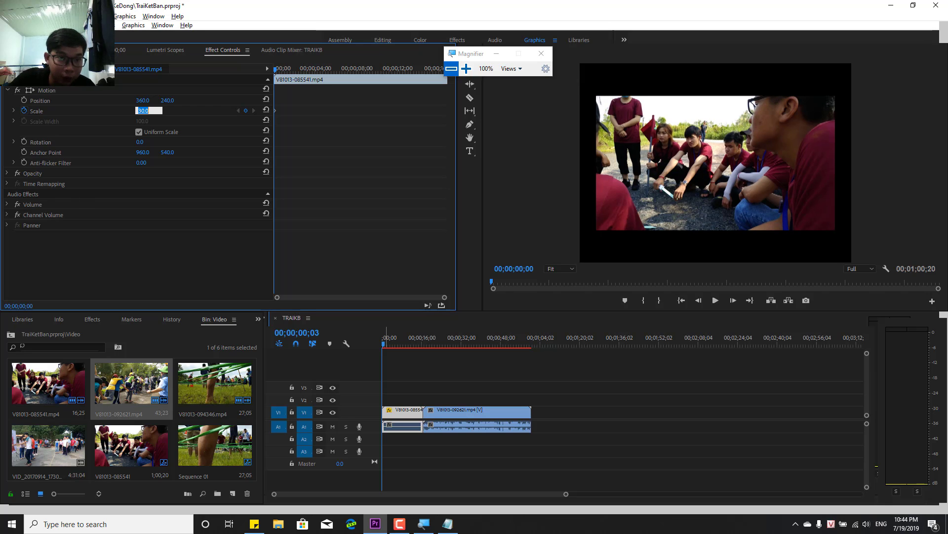
{"action": "type", "text": "33"}
{"action": "key", "text": "Return"}
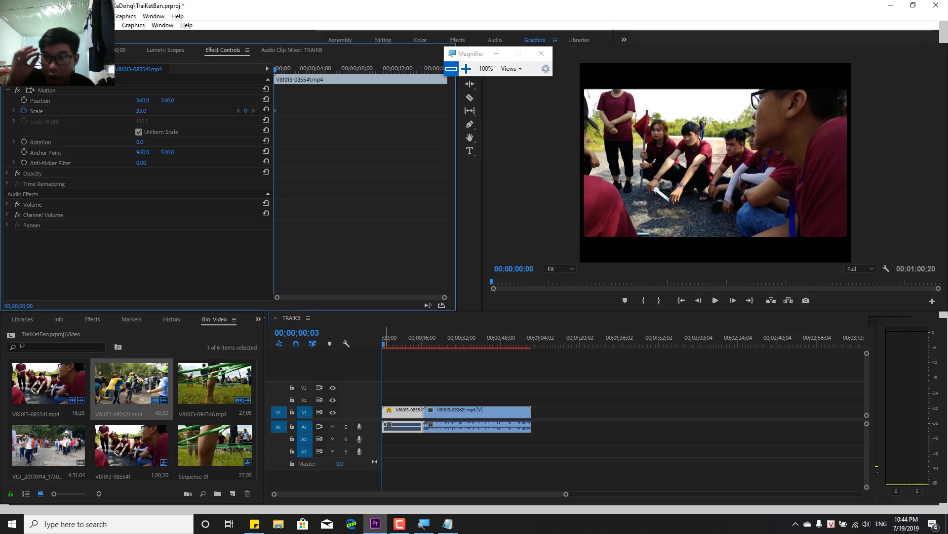
Set the Scale of V81013-085541.mp4 to 34 at the clip's start.
{"action": "left_click", "coordinate": [143, 111]}
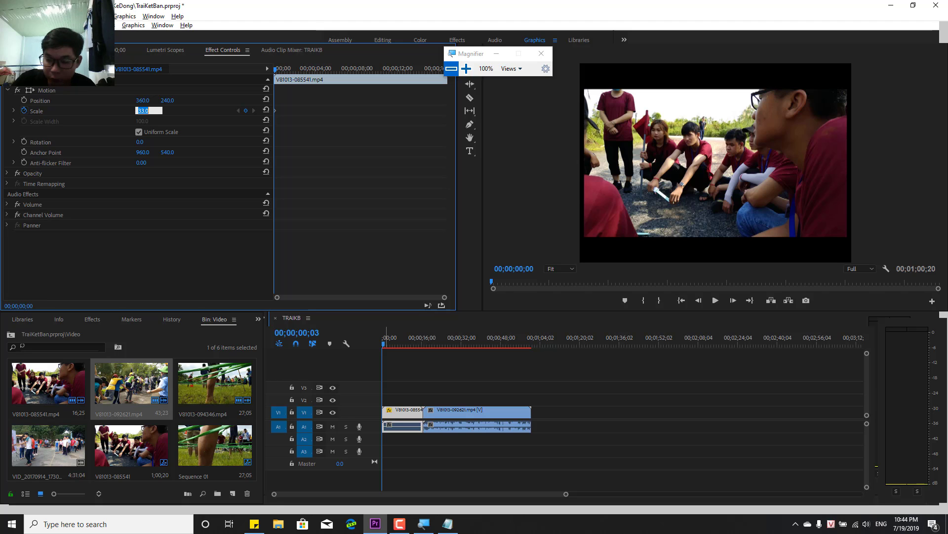
{"action": "type", "text": "34"}
{"action": "key", "text": "Return"}
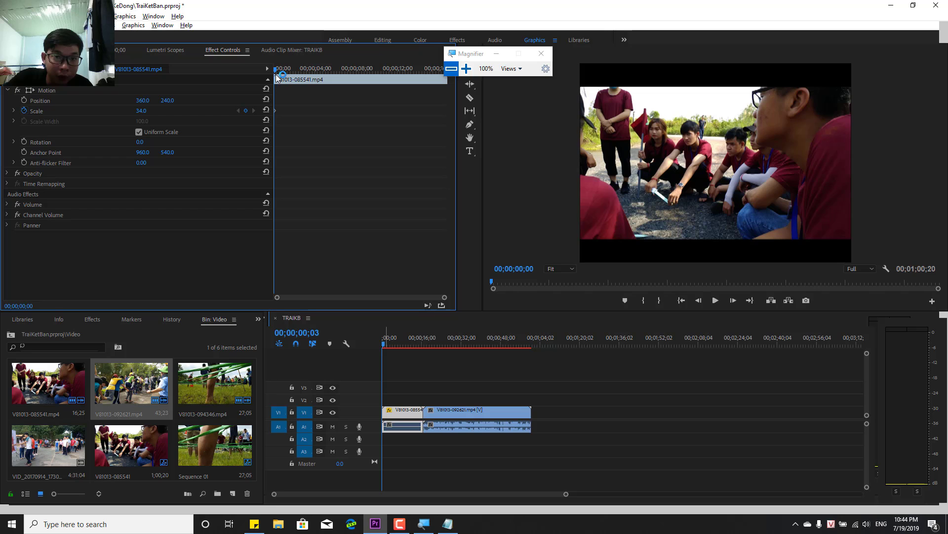
Scrub to the end of the first clip, return to the sequence start and play it to check the new framing.
{"action": "left_click_drag", "start_coordinate": [276, 70], "coordinate": [452, 81]}
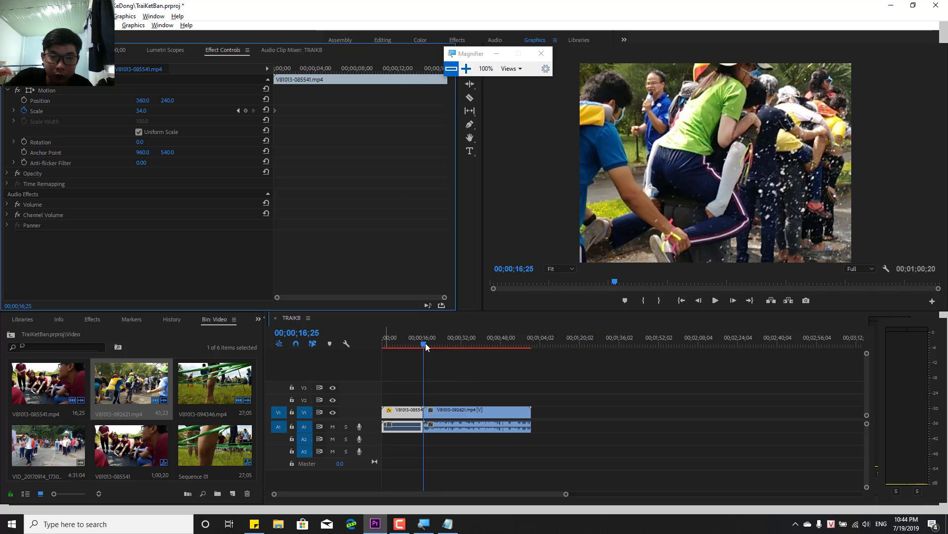
{"action": "left_click_drag", "start_coordinate": [425, 343], "coordinate": [393, 346]}
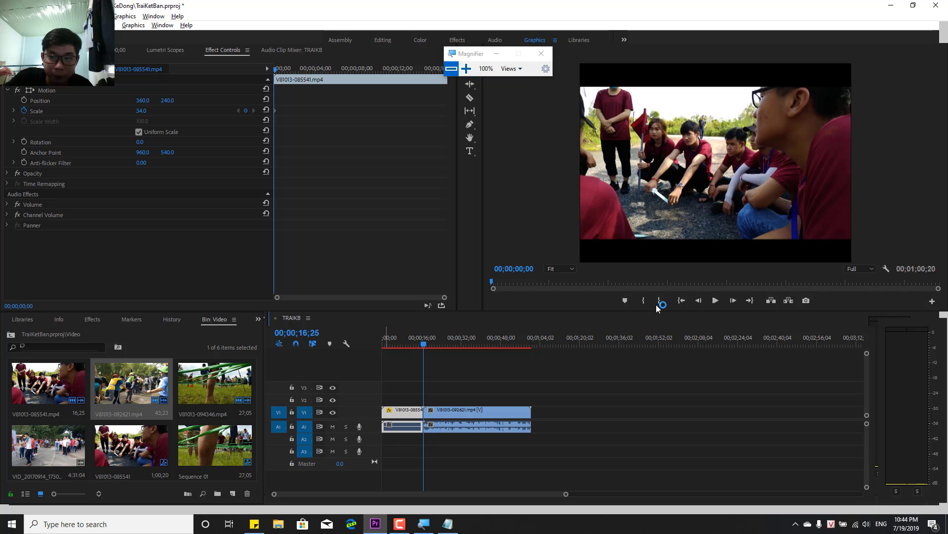
{"action": "left_click", "coordinate": [715, 300]}
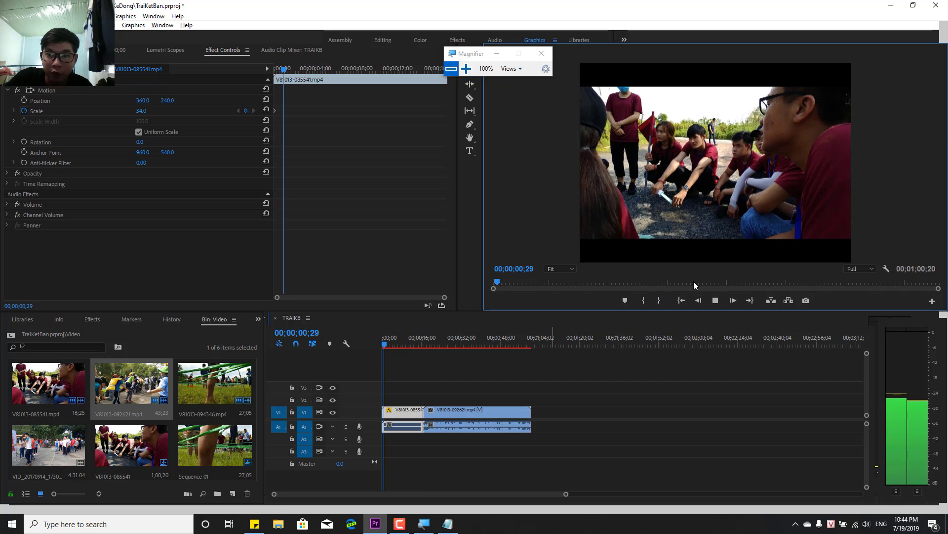